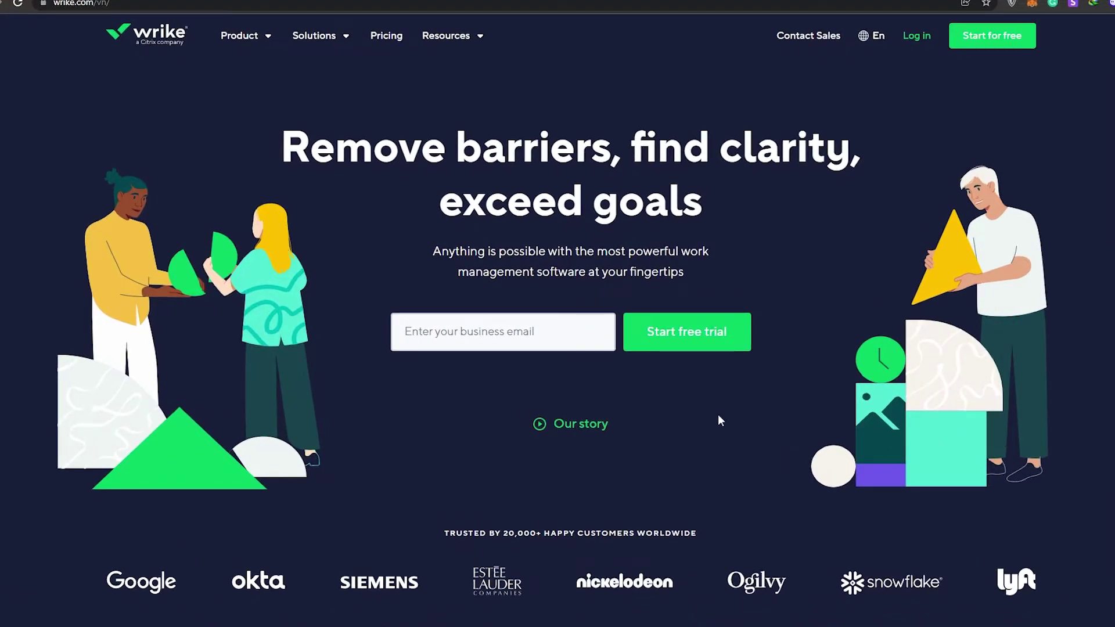
Scroll through Wrike's 'Please complete your registration' e-mail in Gmail to find the confirm link.
scroll(329, 316, "down", 14)
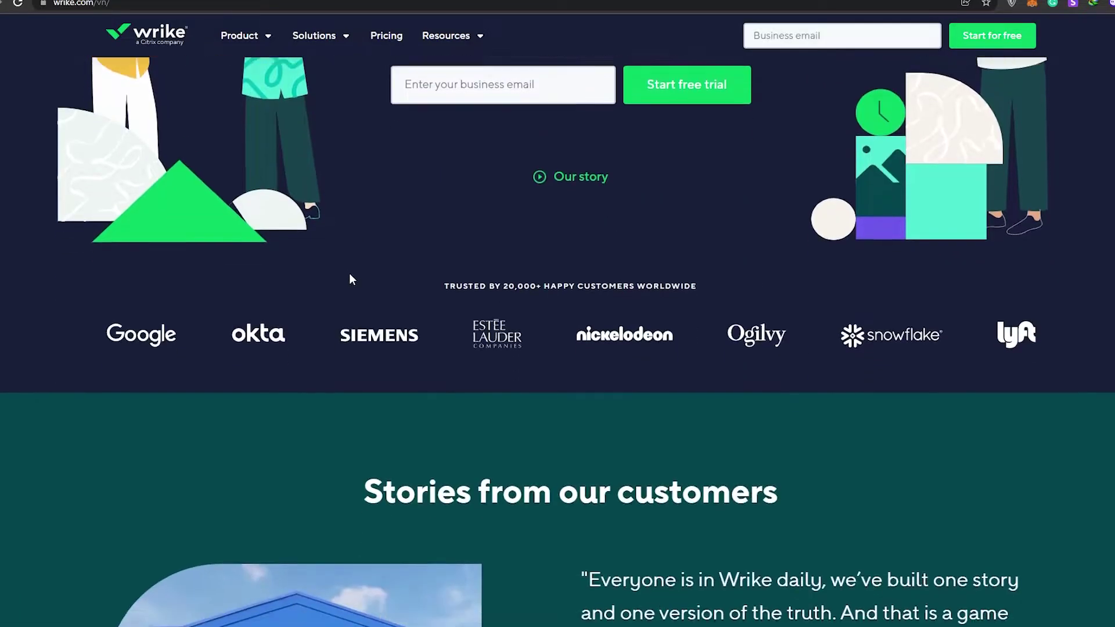
scroll(493, 239, "down", 6)
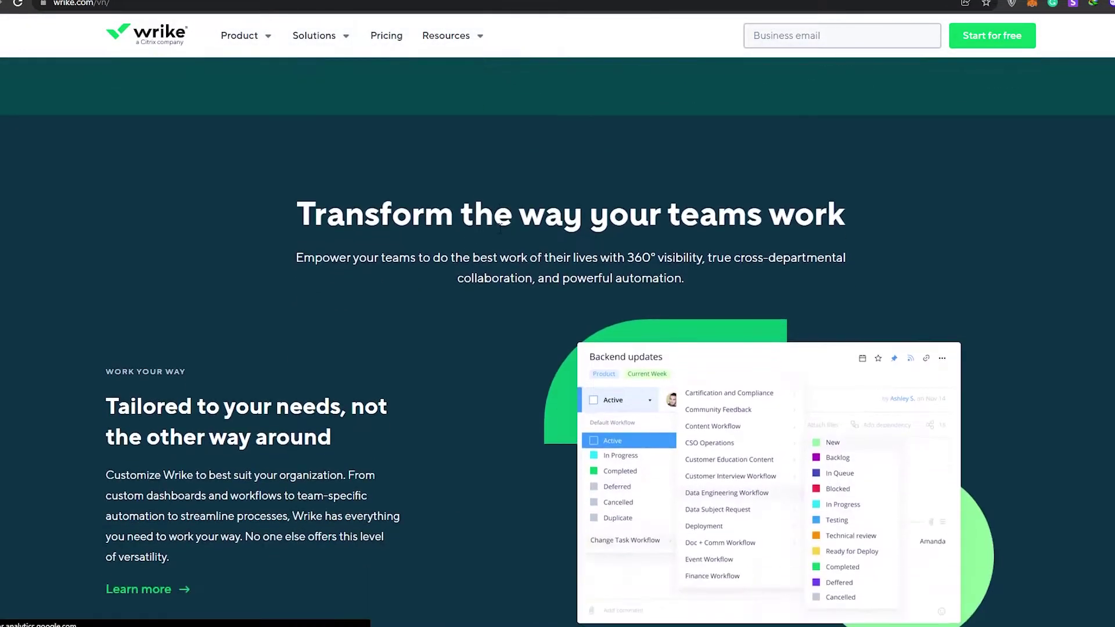
scroll(498, 229, "up", 20)
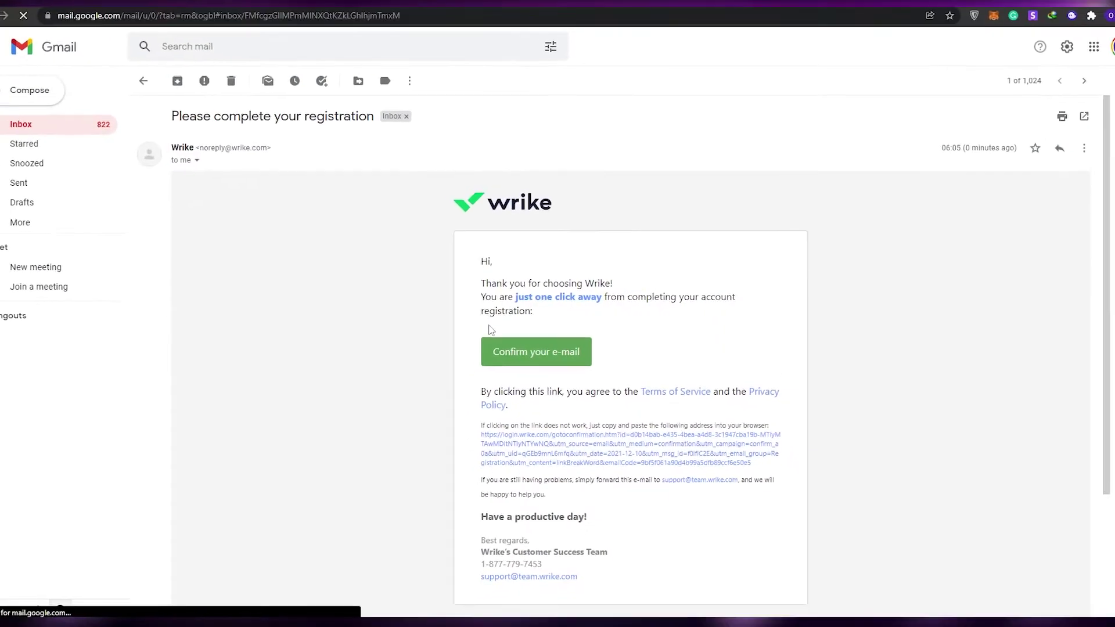
scroll(664, 334, "down", 2)
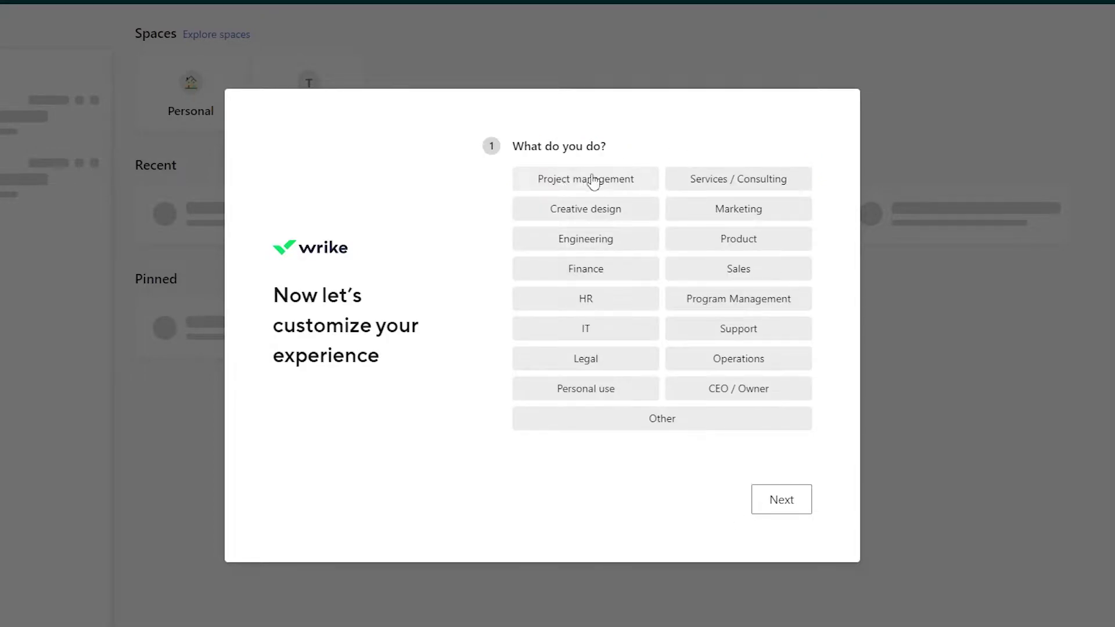
Choose the Project management role and 2-50 employees, then continue without inviting teammates.
left_click(606, 186)
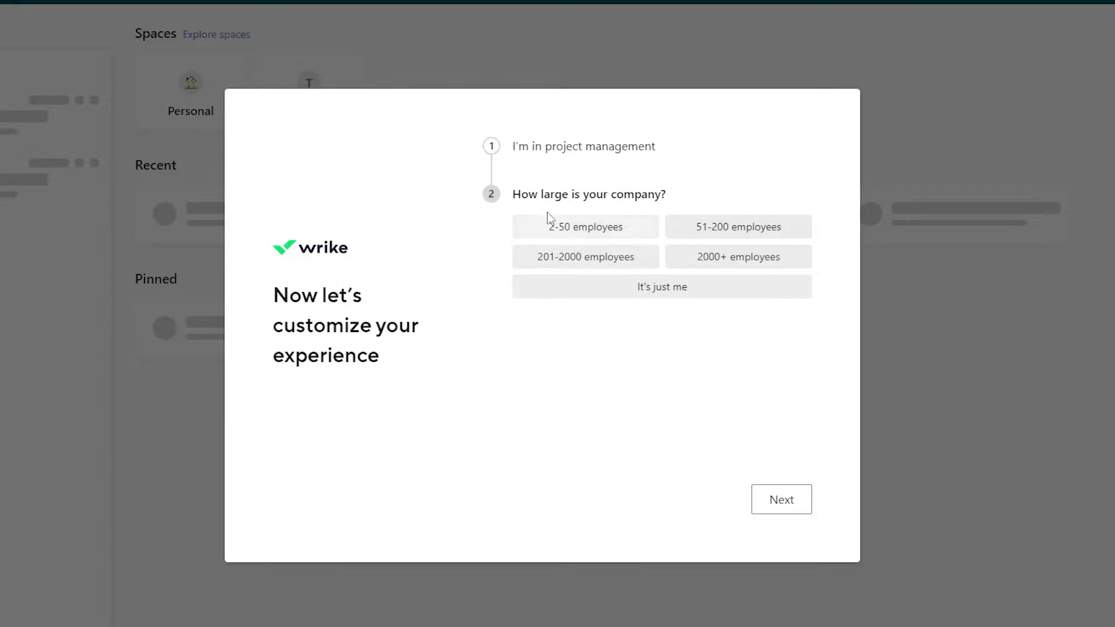
left_click(591, 230)
left_click(558, 303)
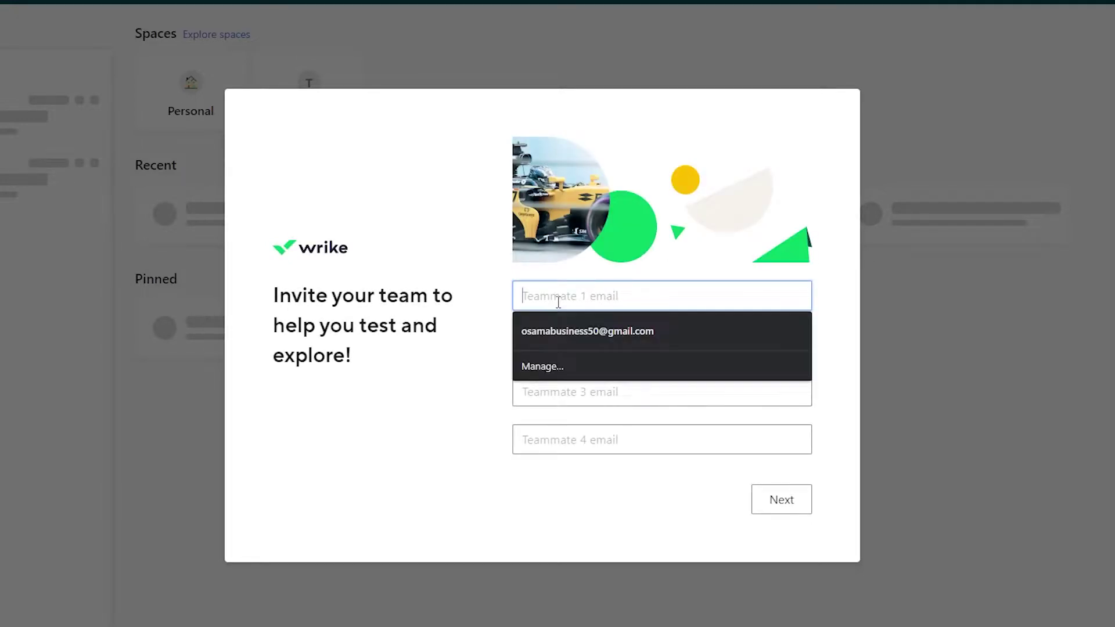
left_click(493, 286)
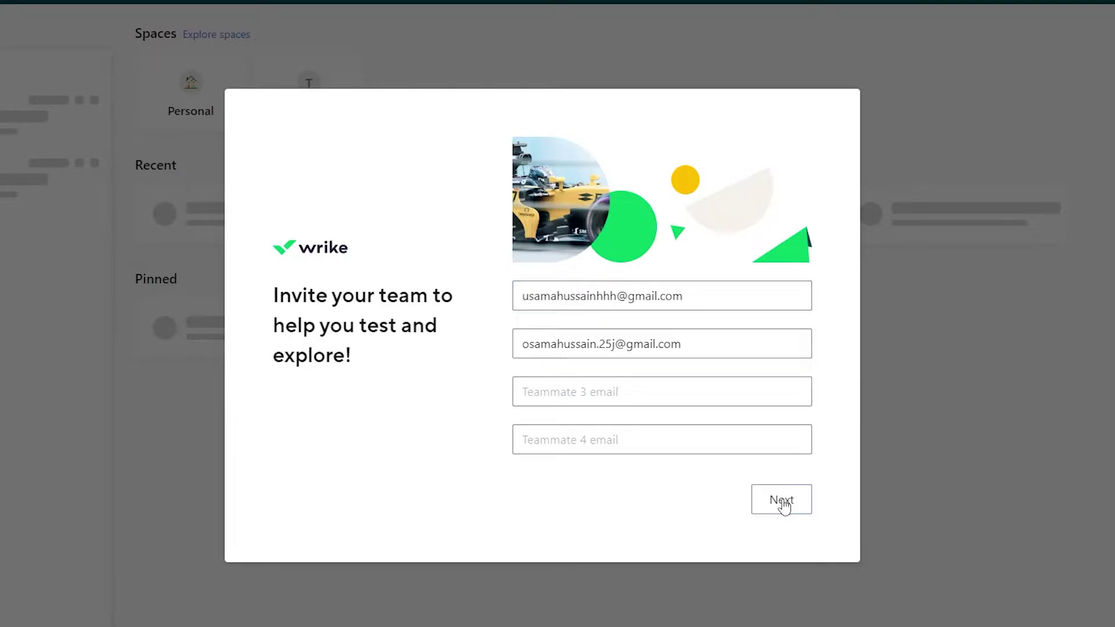
left_click(778, 501)
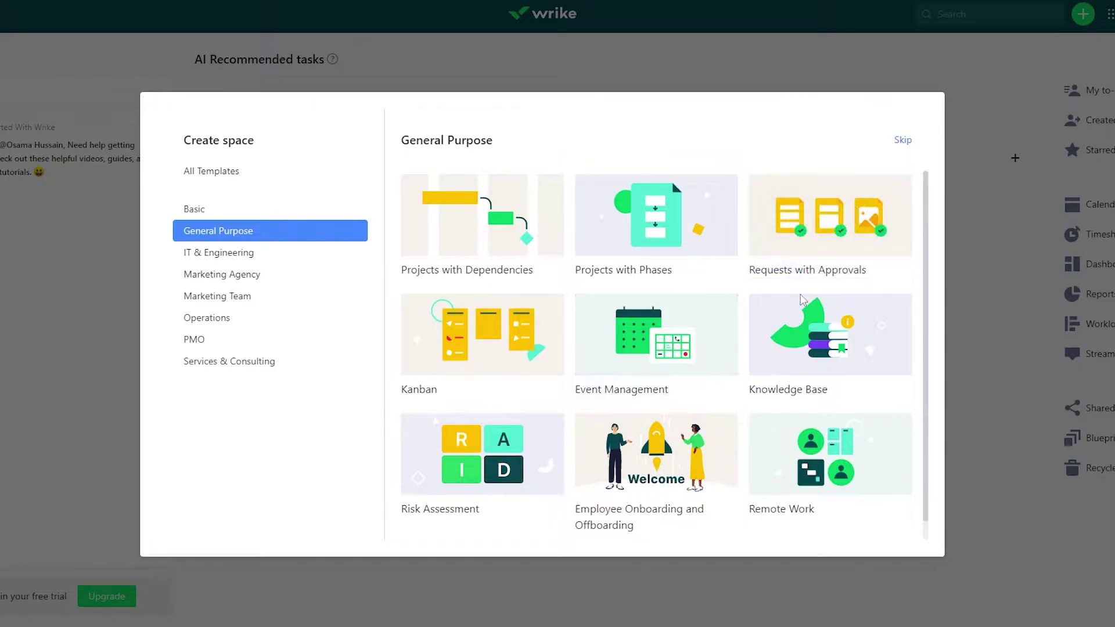
Browse the Basic, Marketing Agency and Marketing Team space templates.
mouse_move(667, 304)
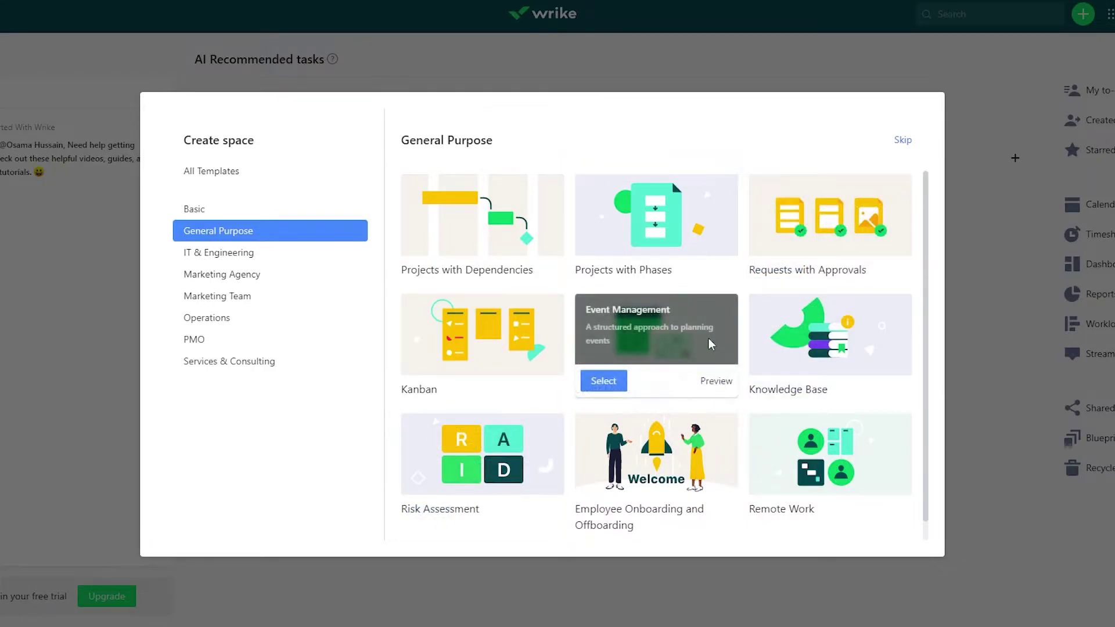
scroll(650, 452, "down", 1)
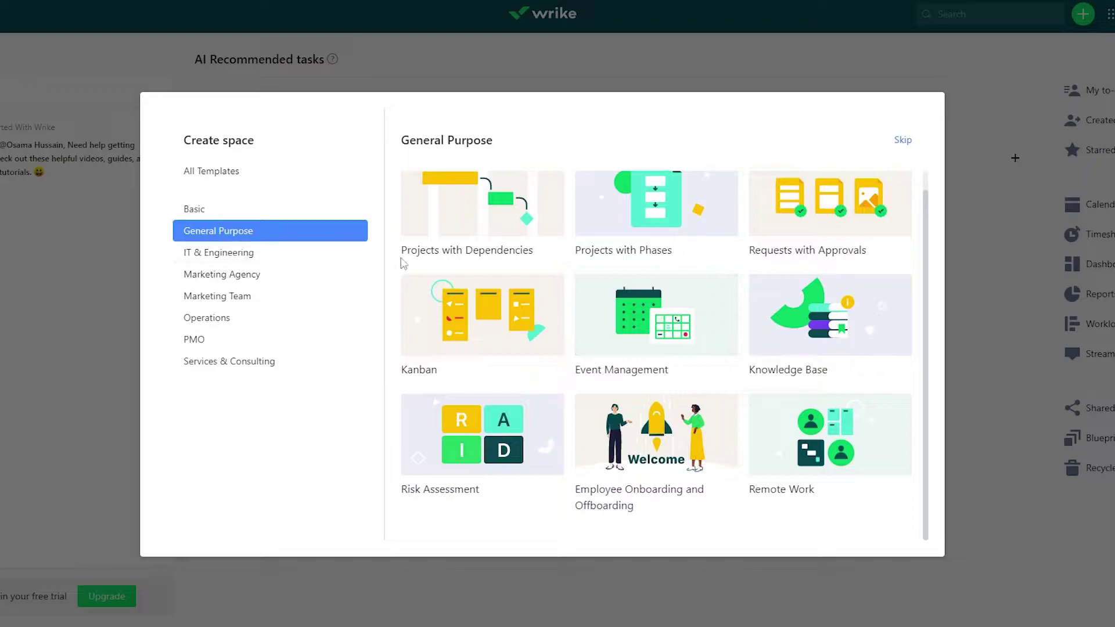
left_click(212, 214)
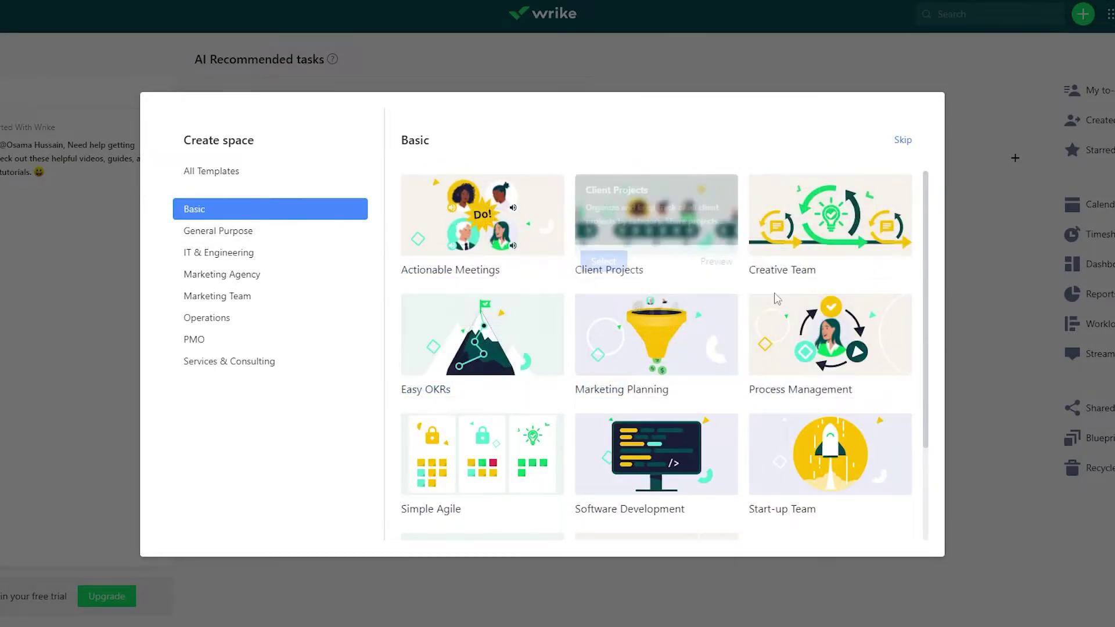
scroll(656, 325, "down", 3)
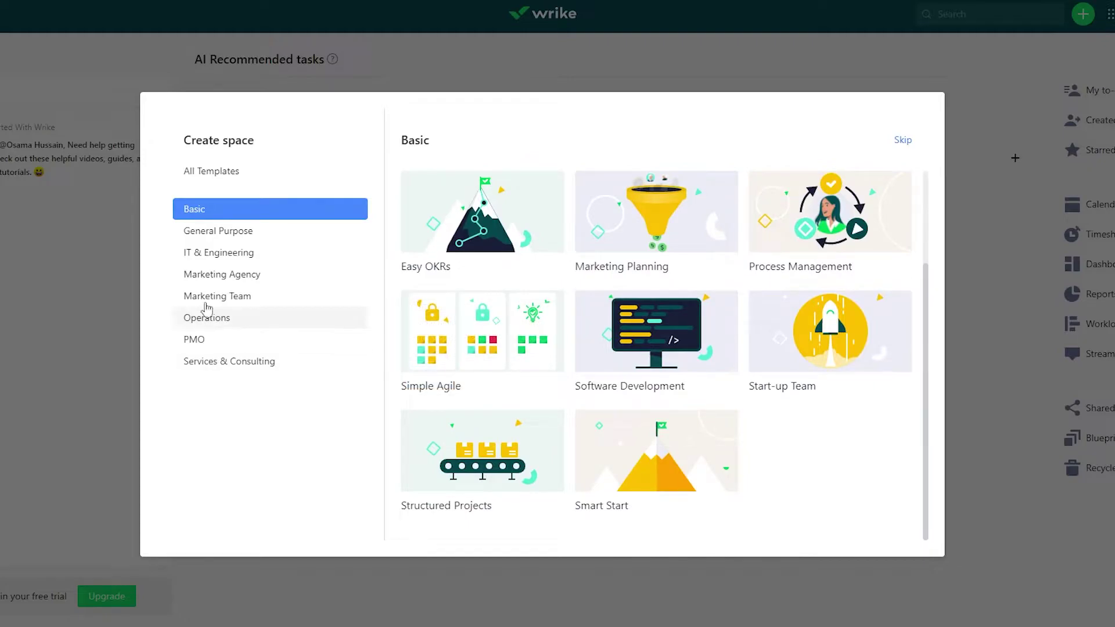
left_click(231, 276)
left_click(232, 297)
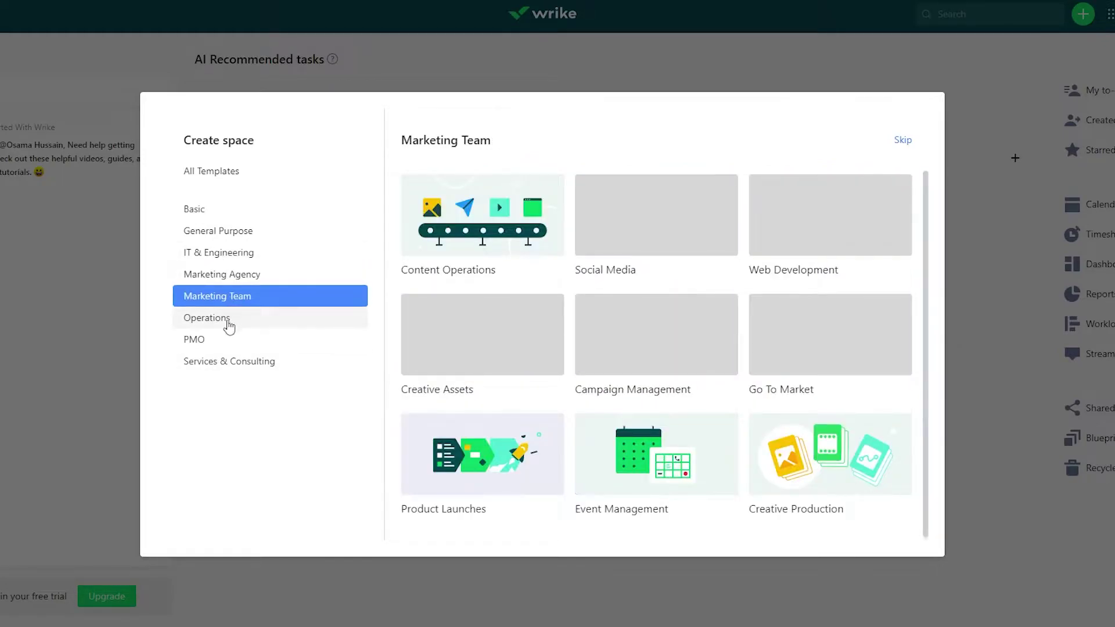
Browse Operations, PMO, Services & Consulting and All Templates, then skip choosing a template.
left_click(228, 327)
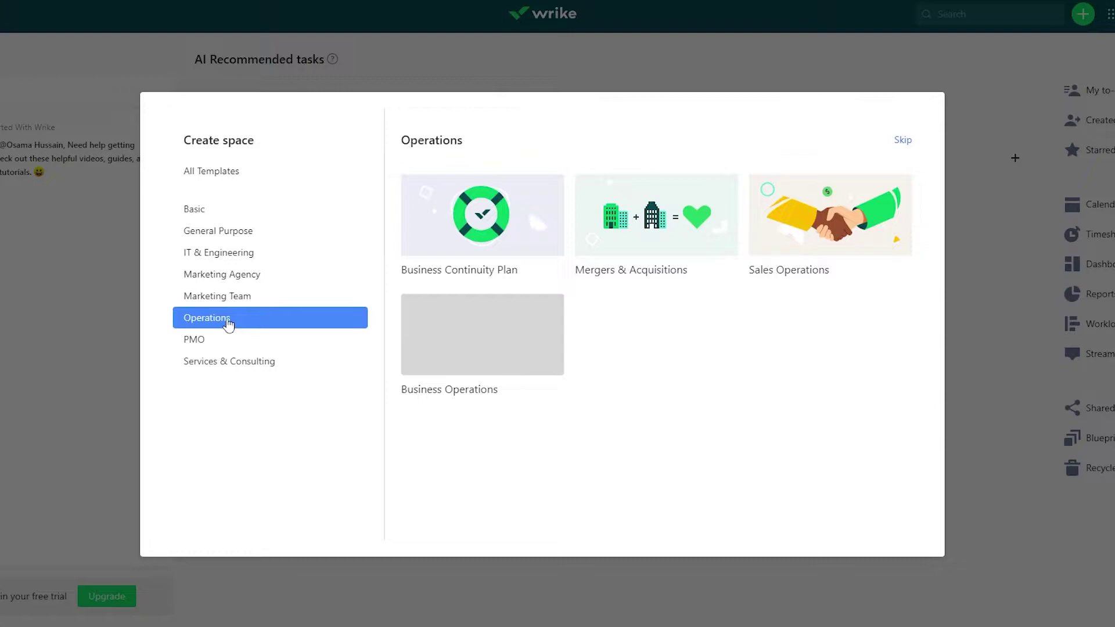
left_click(225, 345)
left_click(231, 366)
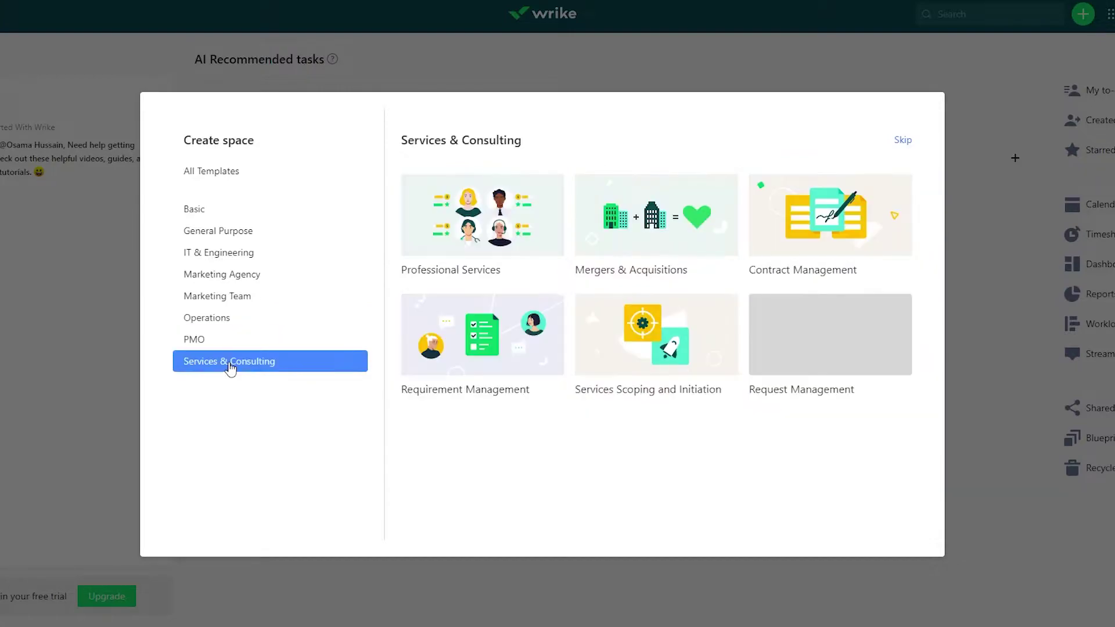
left_click(236, 163)
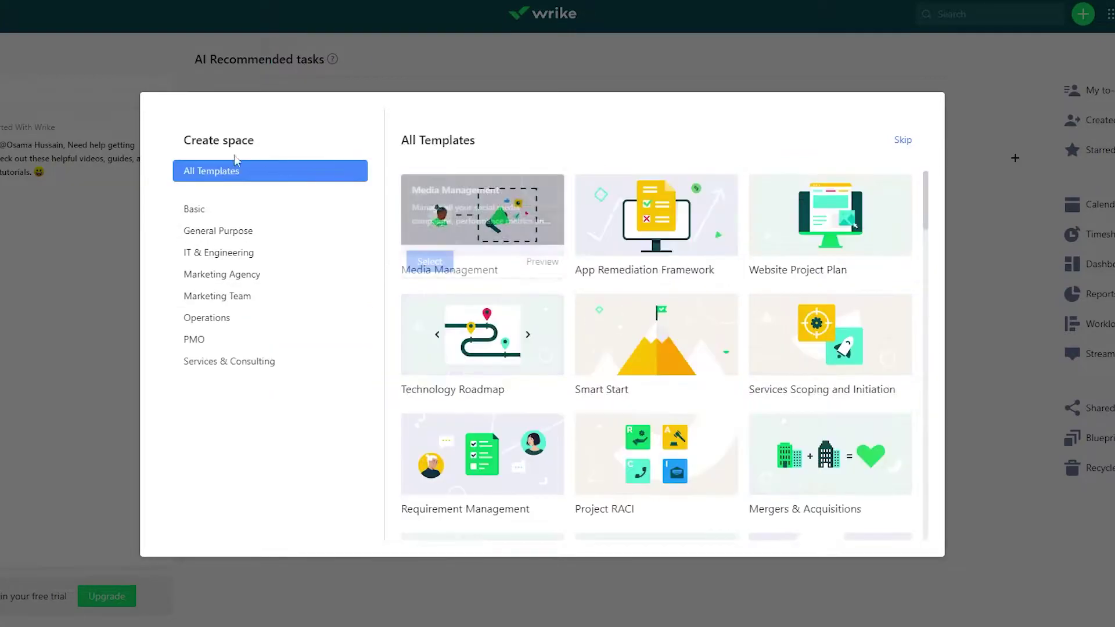
scroll(657, 325, "down", 5)
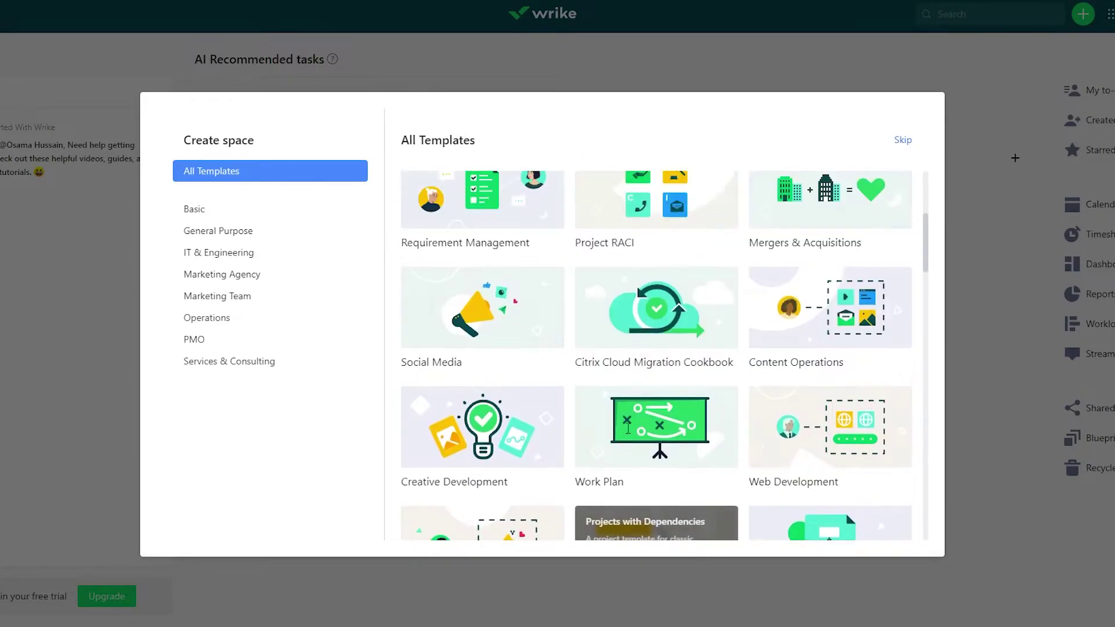
scroll(628, 429, "up", 2)
left_click(906, 141)
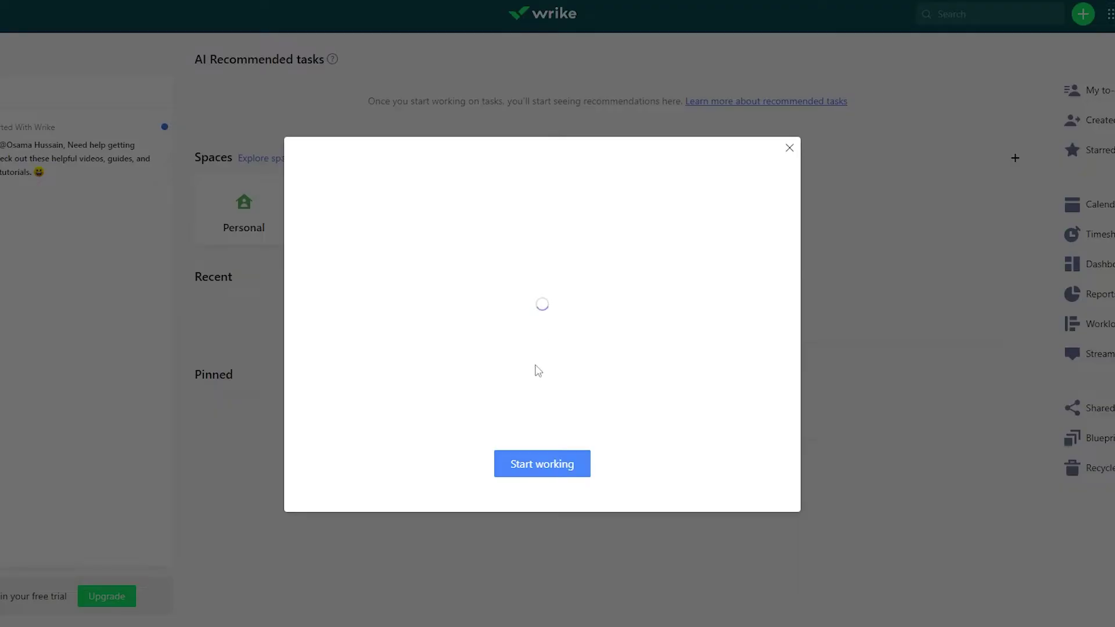
Close the welcome video, take the Spaces tour and step through the remaining onboarding tips.
left_click(789, 147)
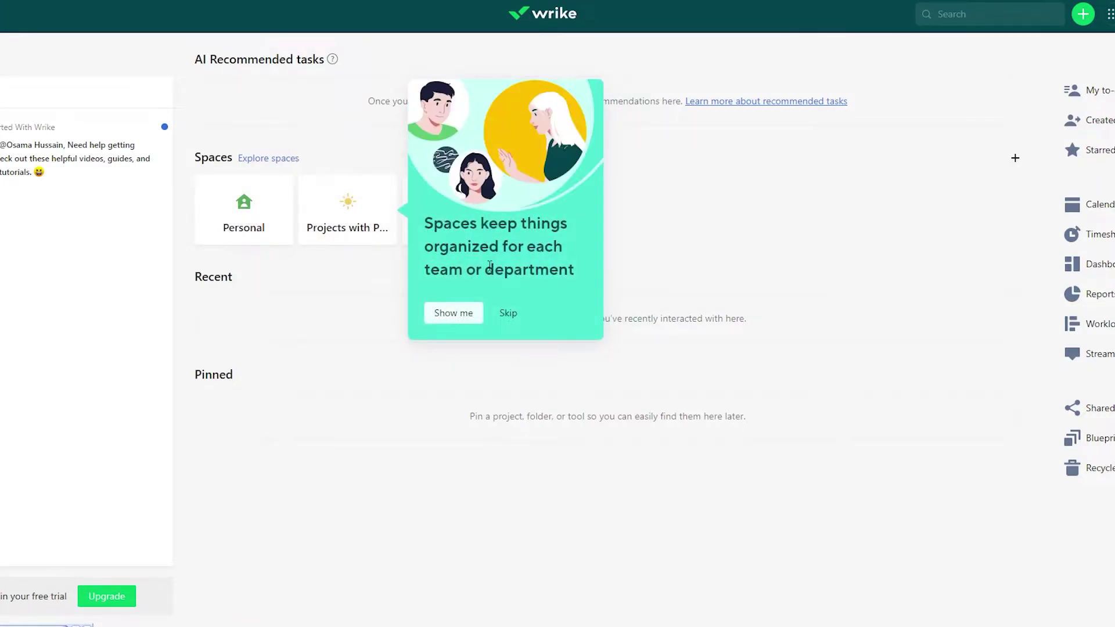
left_click(454, 314)
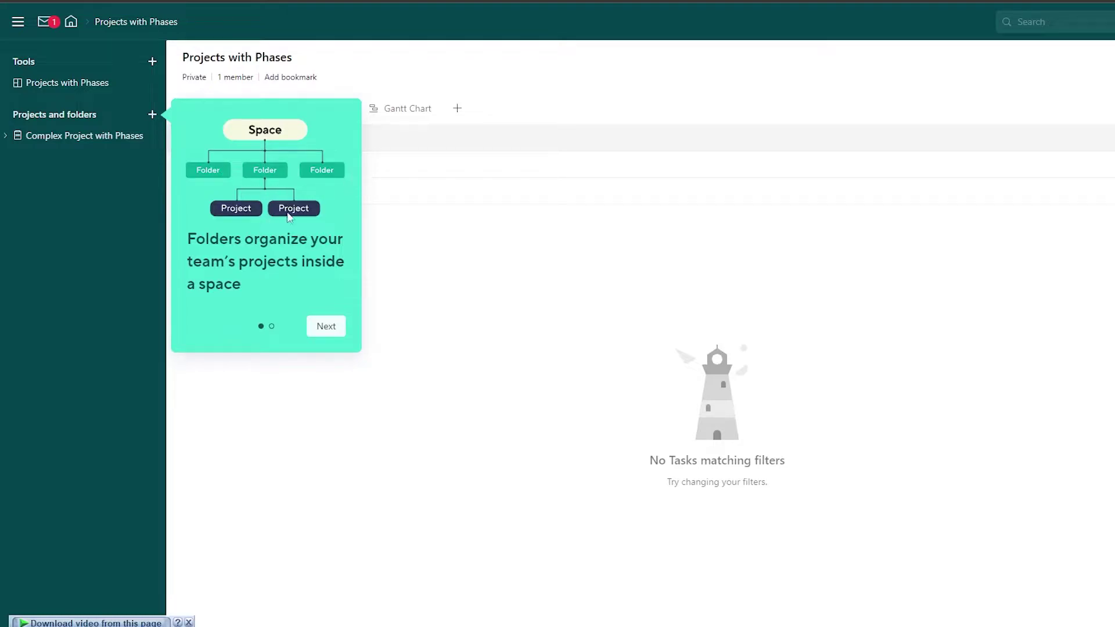
left_click(323, 327)
left_click(326, 332)
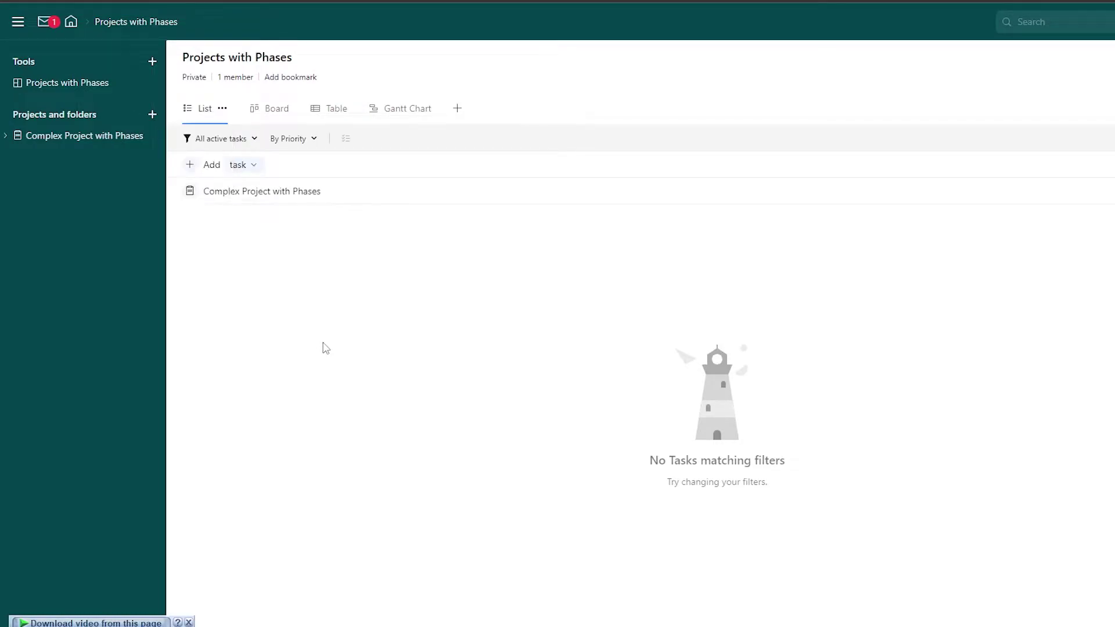
Open Complex Project with Phases and move the High-level Requirements Gantt bar one day later.
left_click(227, 192)
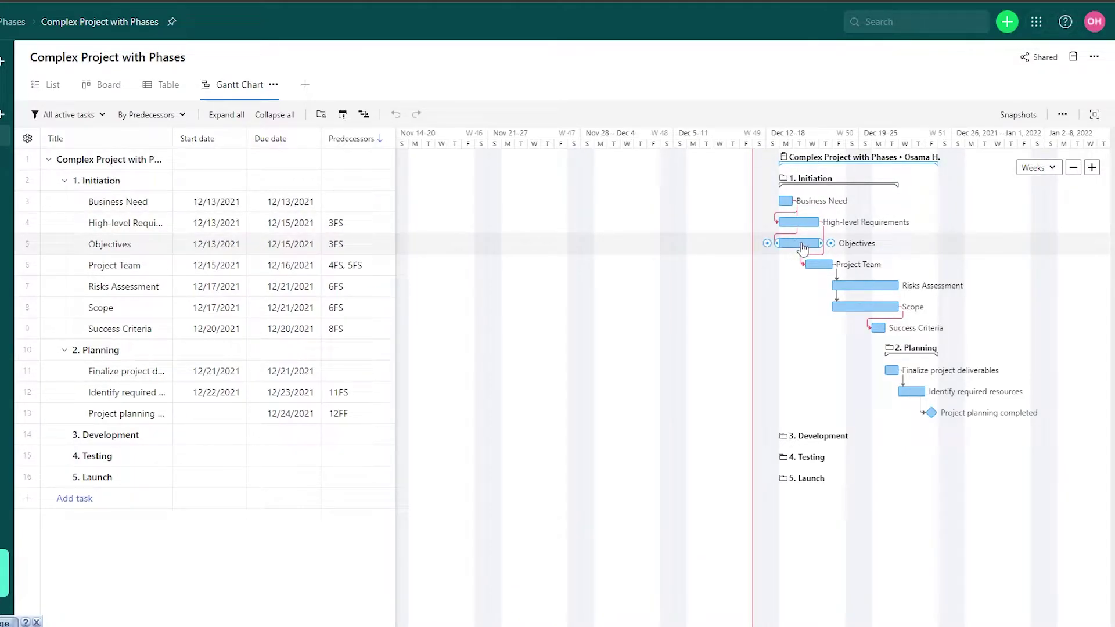
mouse_move(802, 248)
left_mouse_down()
mouse_move(859, 242)
mouse_move(807, 241)
left_mouse_up()
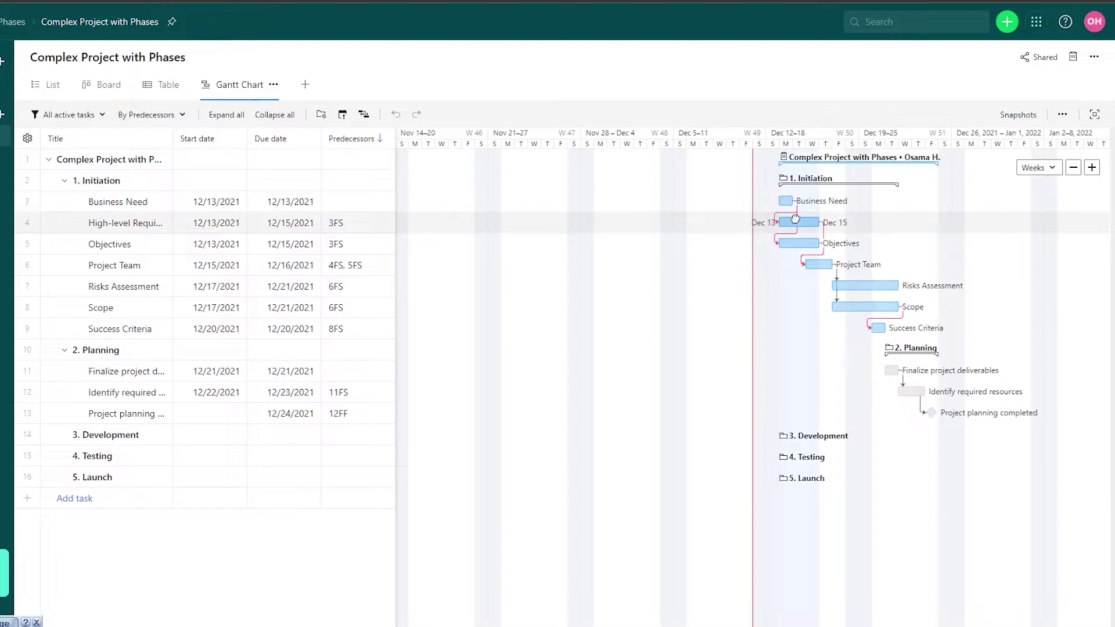
left_click_drag(799, 219, 807, 220)
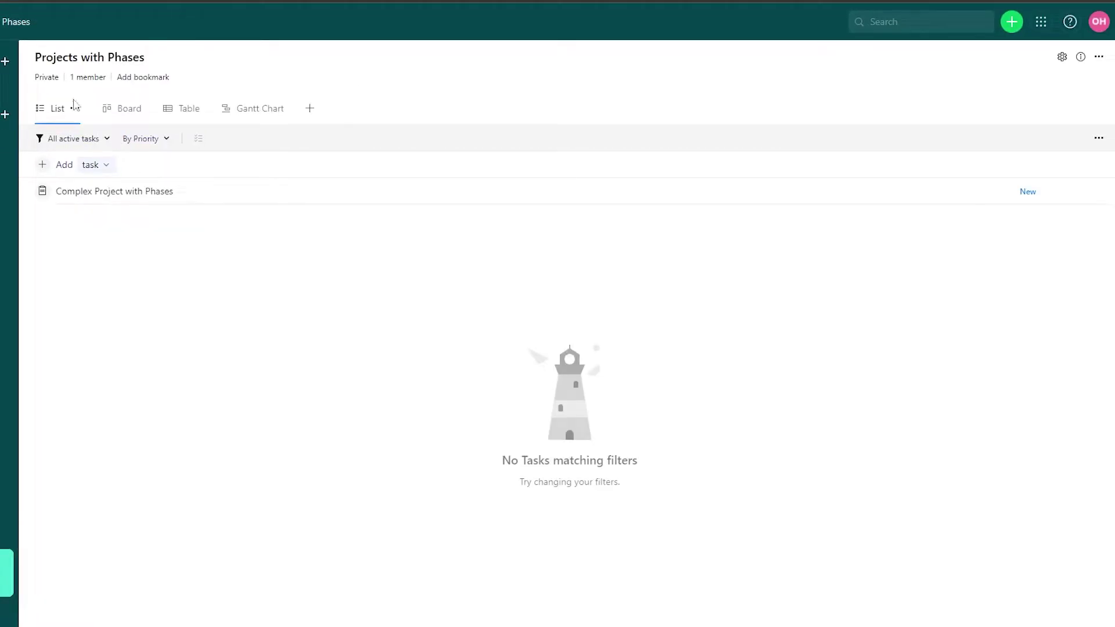
From the home dashboard, start a new space using Create blank rather than a template.
left_click(23, 111)
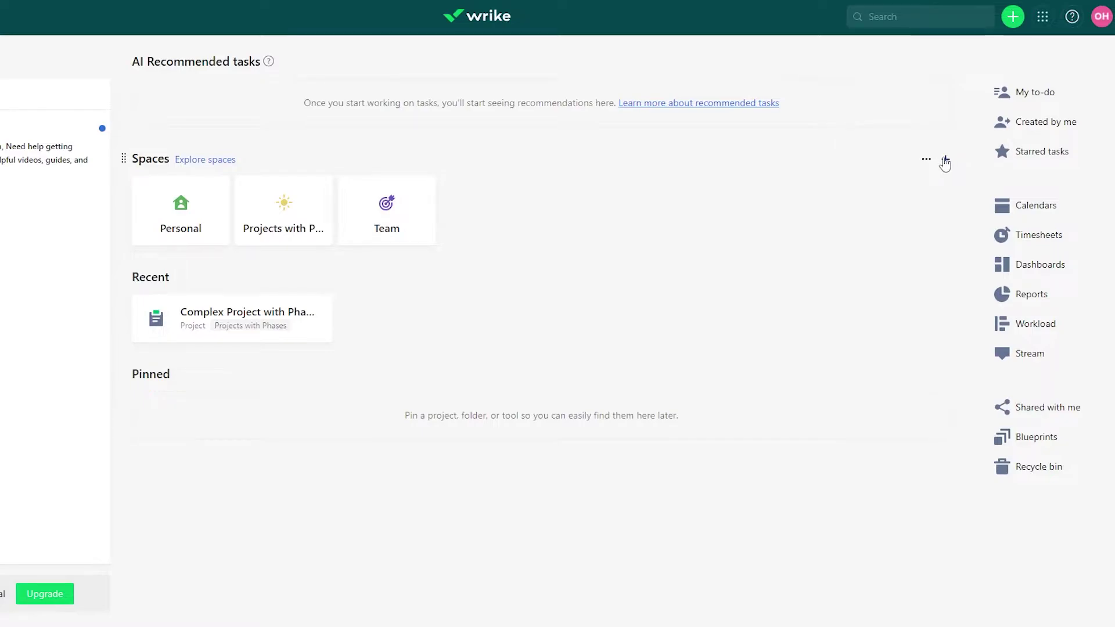
left_click(945, 163)
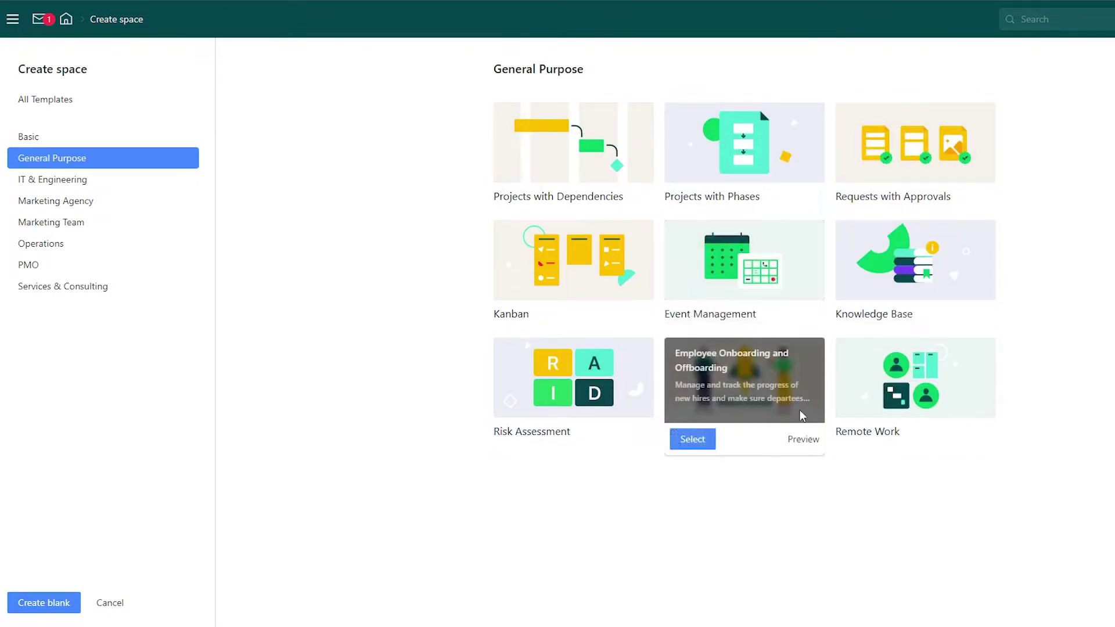
mouse_move(727, 196)
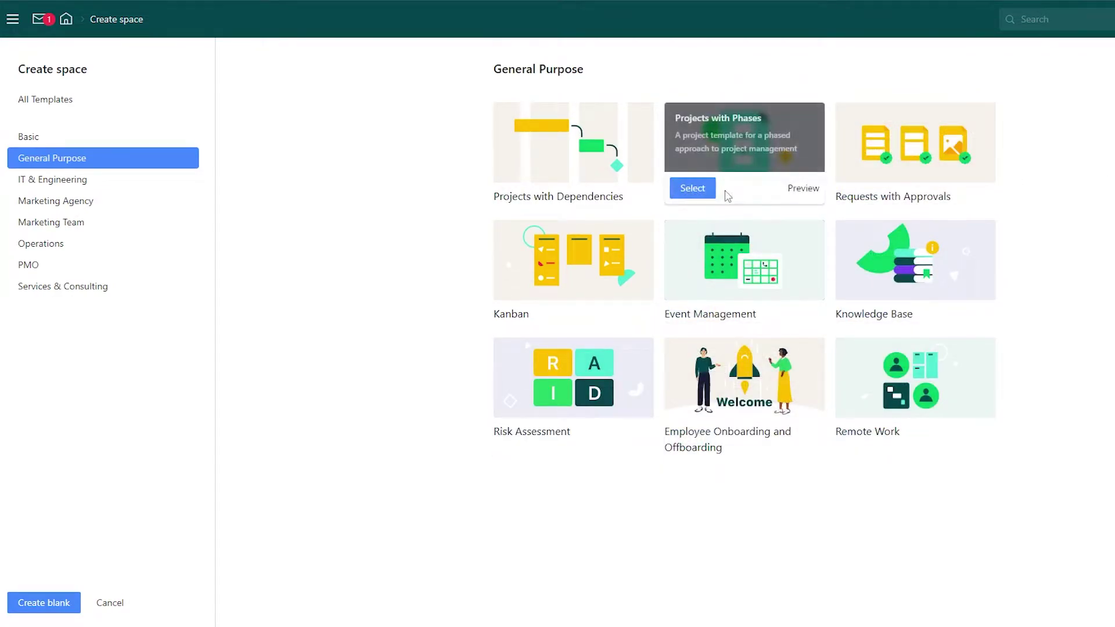
mouse_move(588, 199)
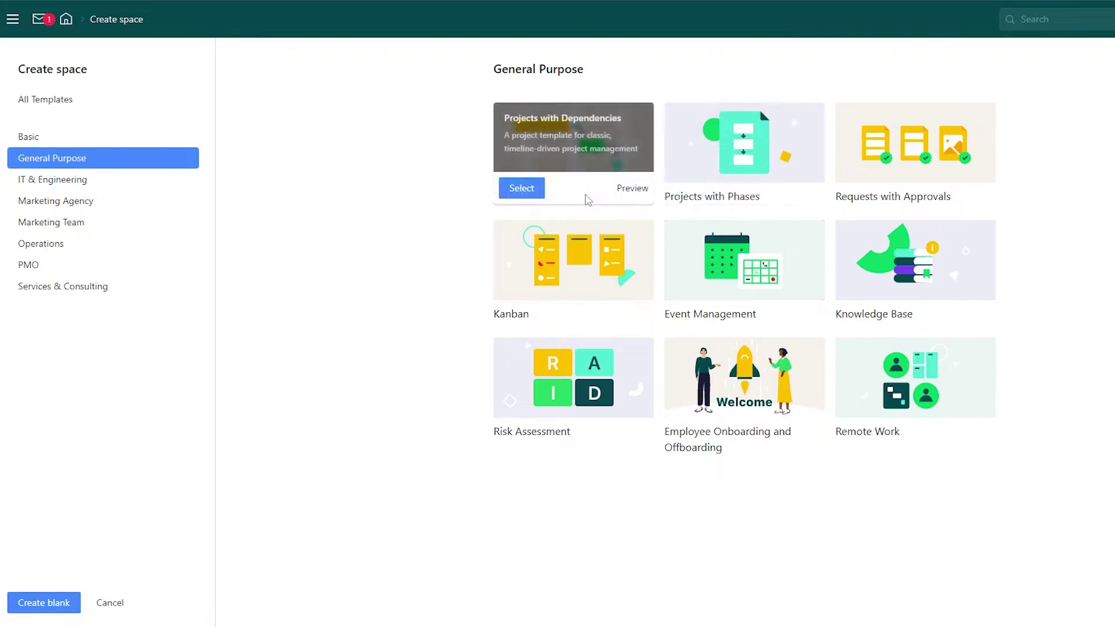
left_click(31, 606)
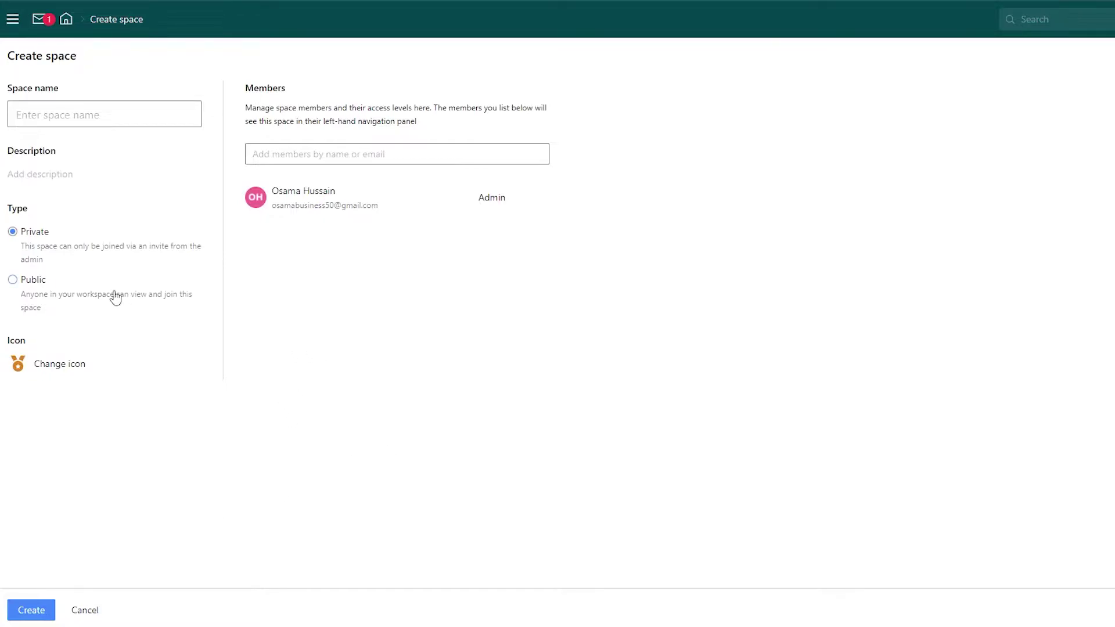
Add two teammates as members, name the space 'Testing Phase', and create it.
left_click(300, 156)
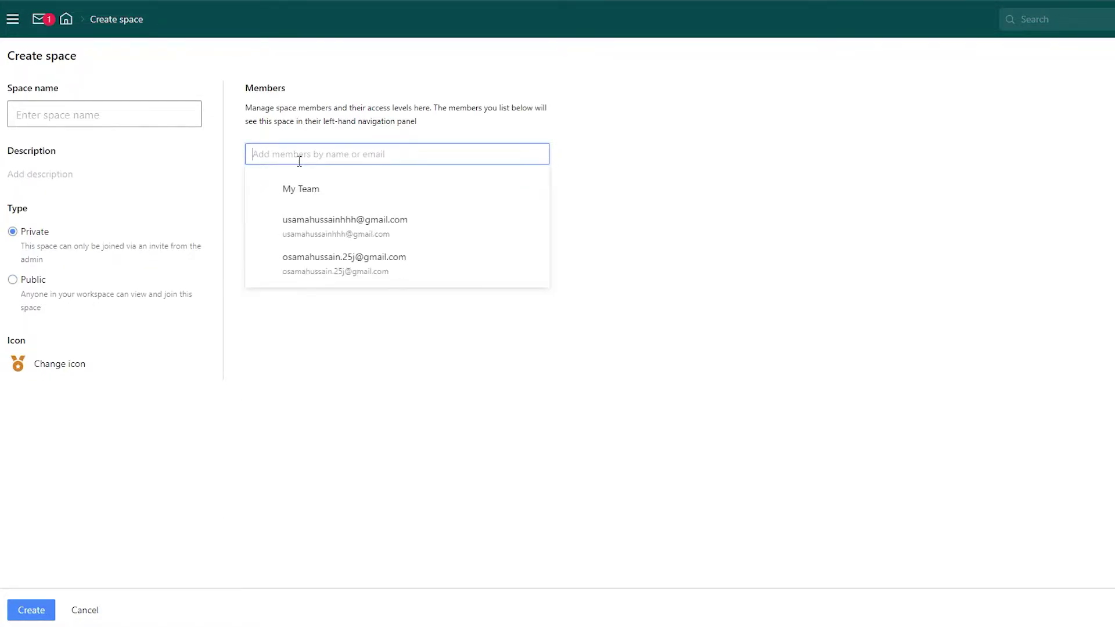
left_click(336, 233)
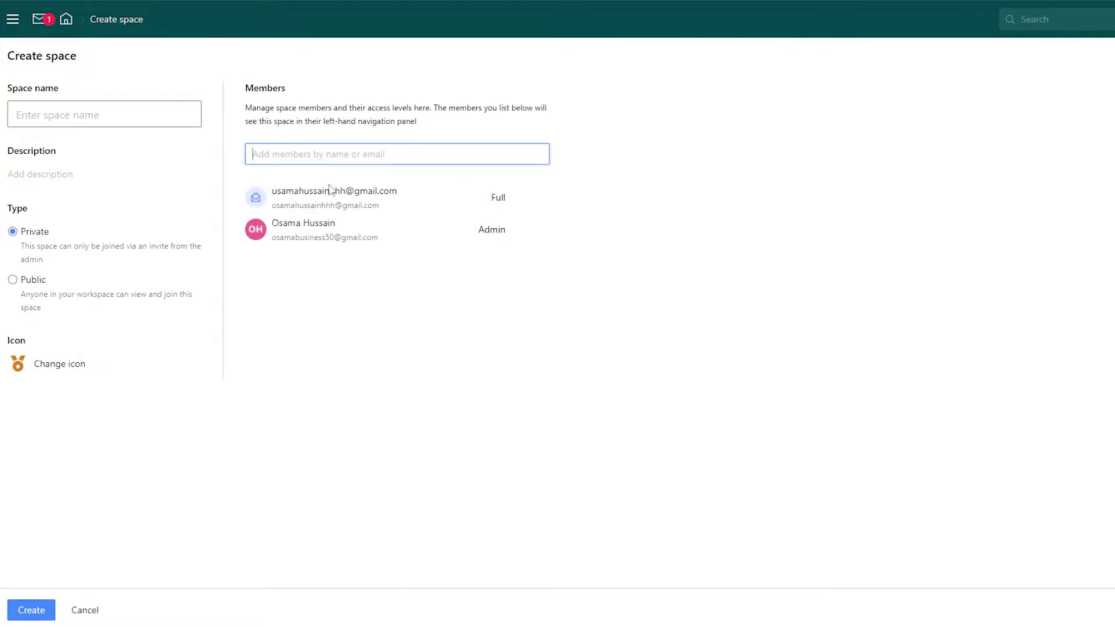
left_click(356, 223)
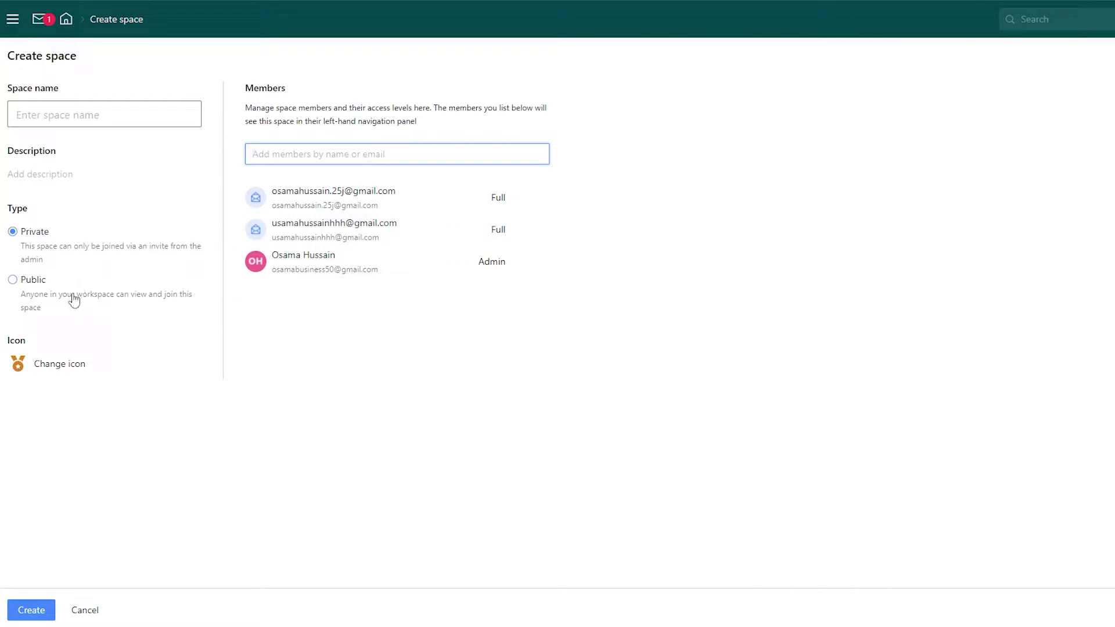
left_click(23, 118)
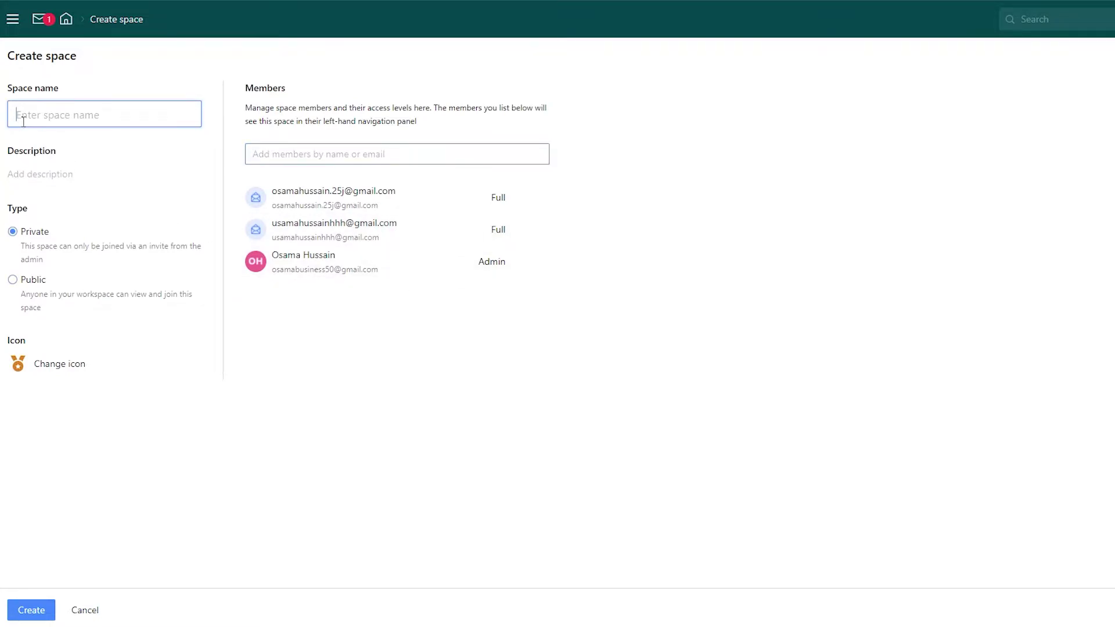
type("Testing Phase")
left_click(42, 613)
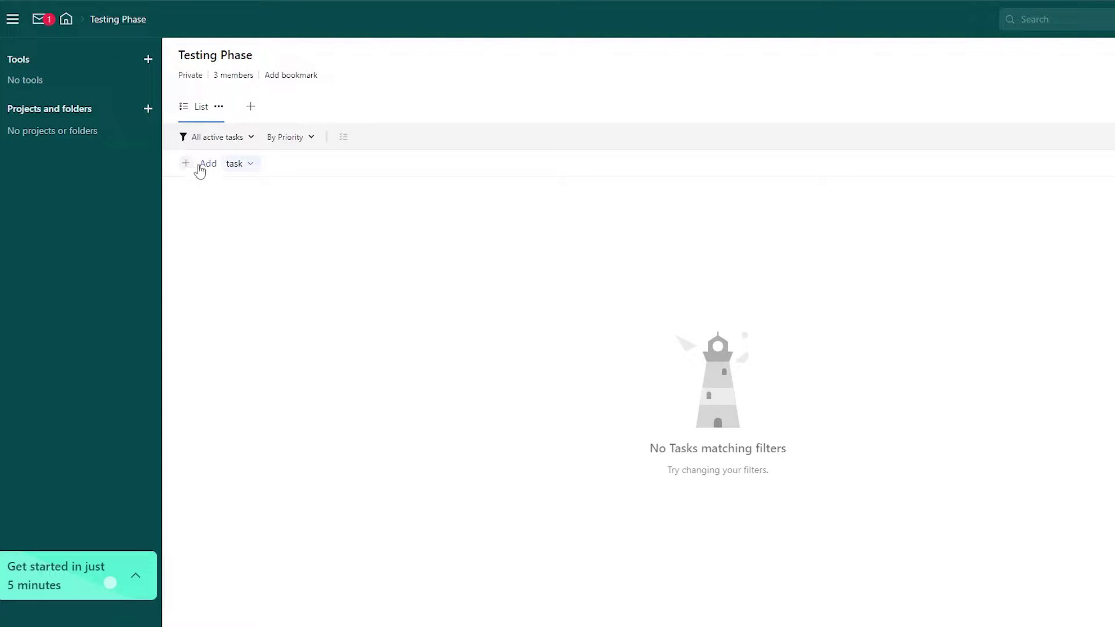
Start a new task entry in the Testing Phase List view.
left_click(197, 170)
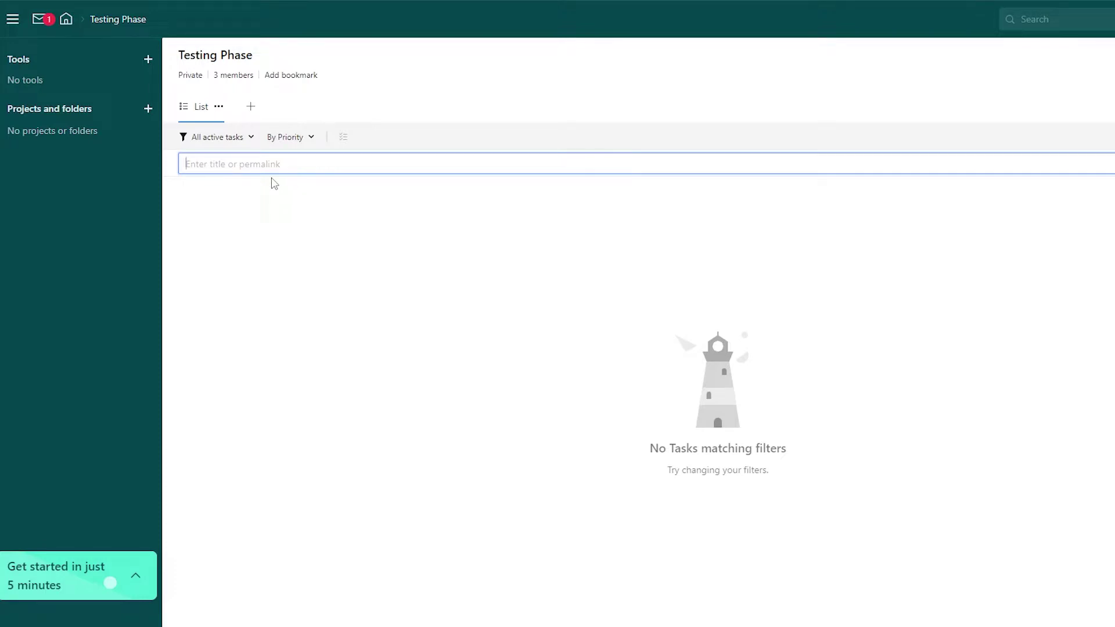
Add a Board view alongside the List view in Testing Phase.
left_click(219, 107)
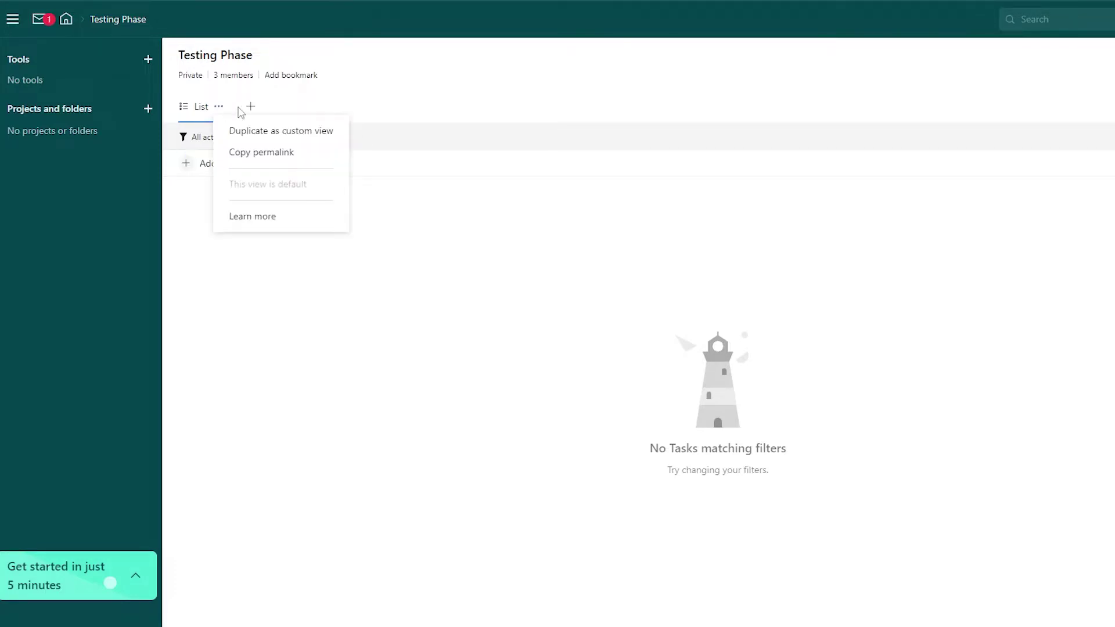
left_click(252, 108)
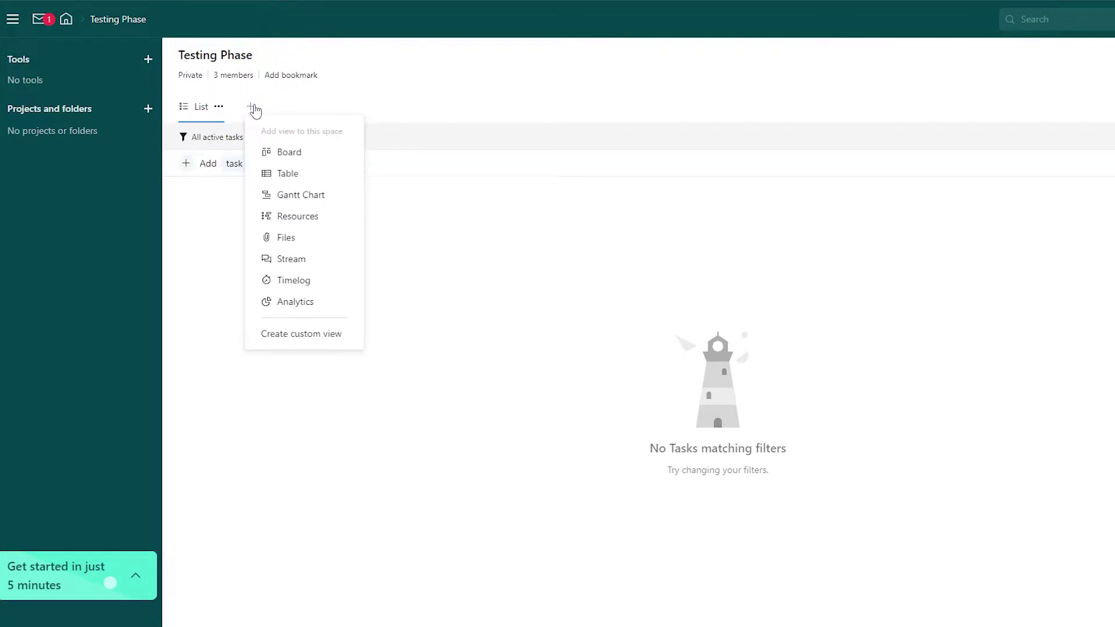
left_click(288, 153)
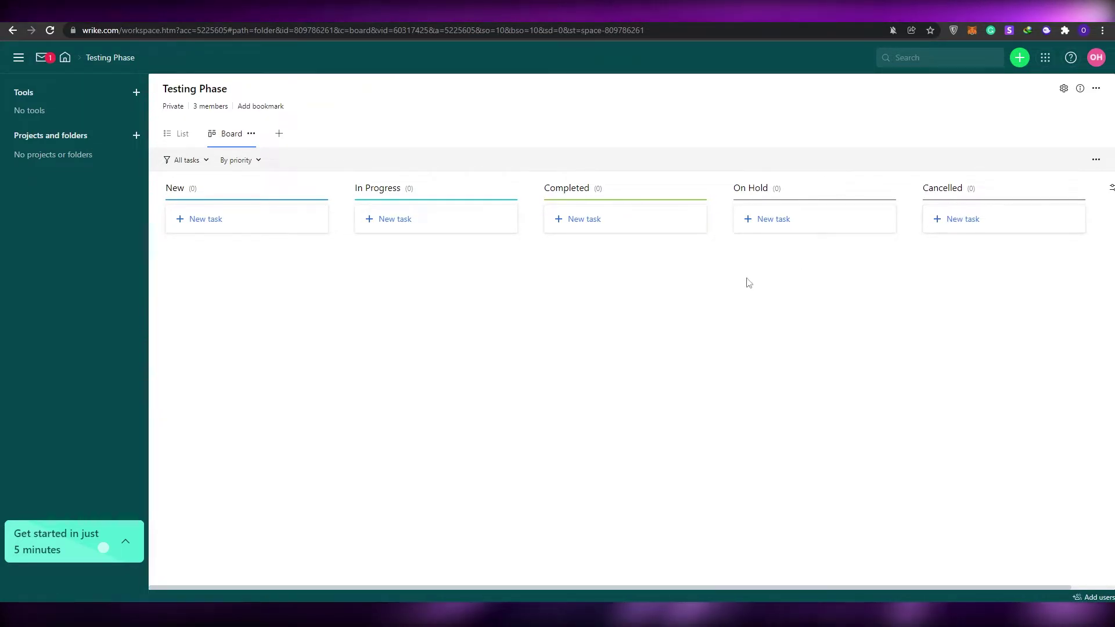
Add the task 'How to get stated on youtube' to the New column and open its details.
left_click(241, 219)
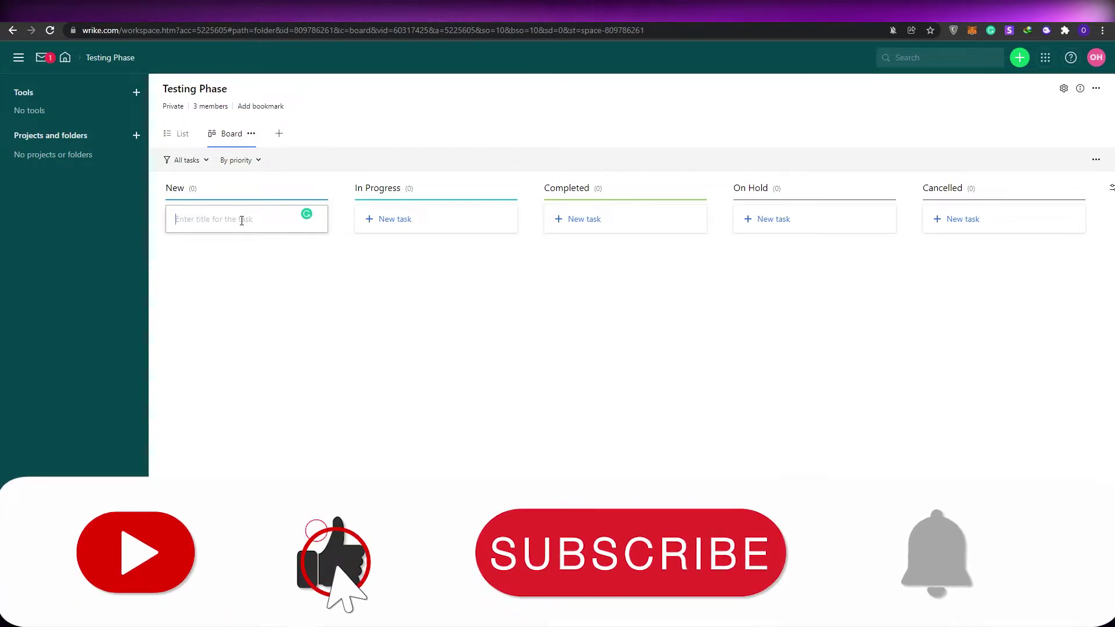
type("How to get stated on youtube")
key("Return")
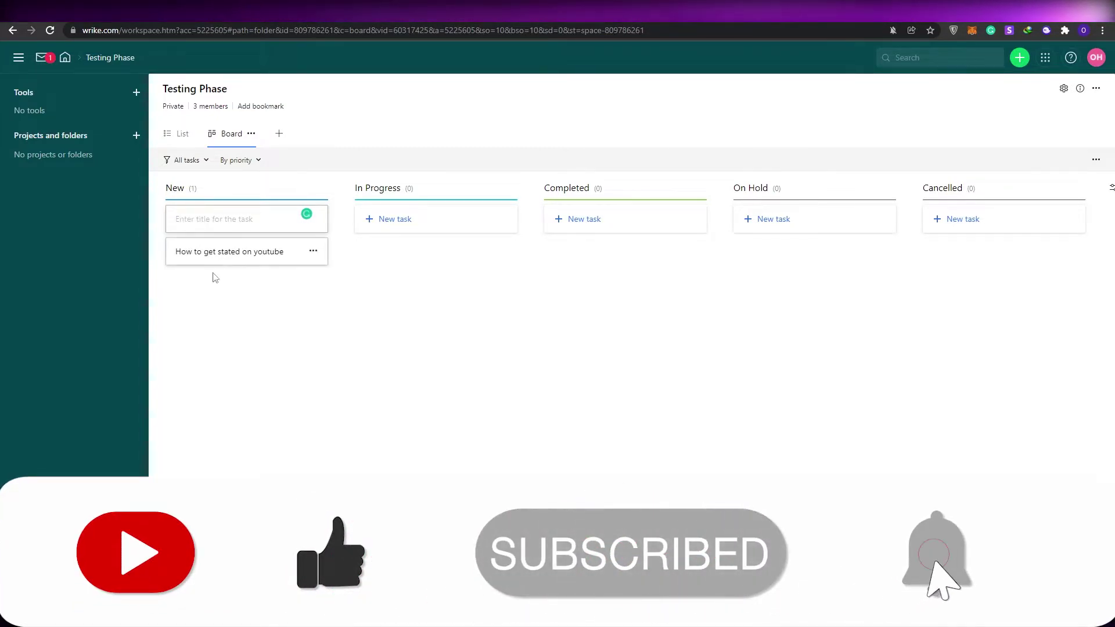
left_click(246, 324)
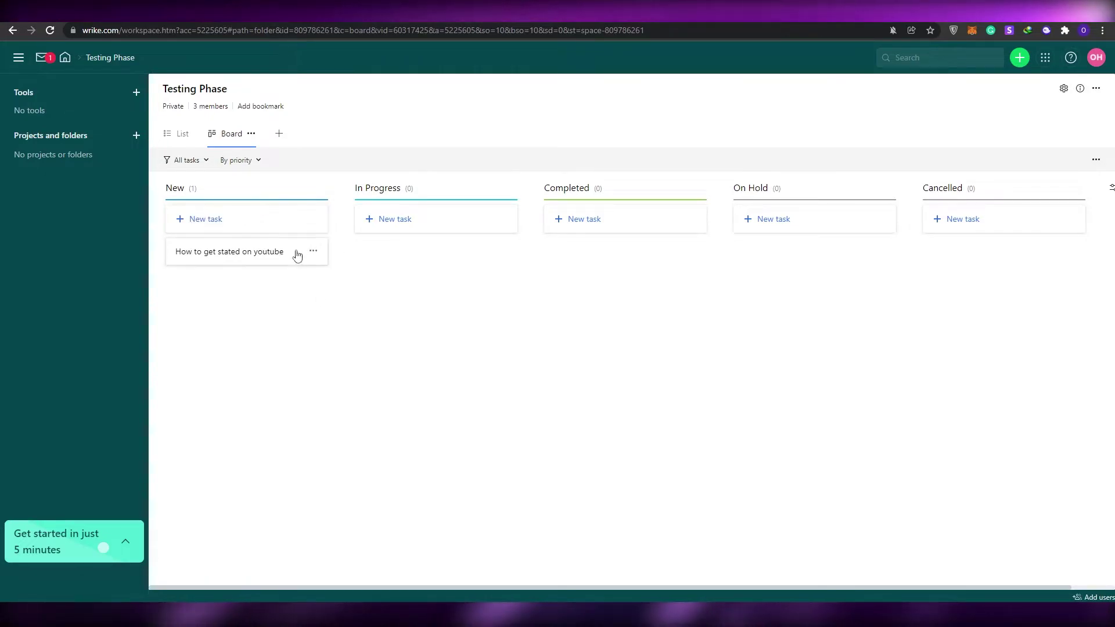
left_click(251, 251)
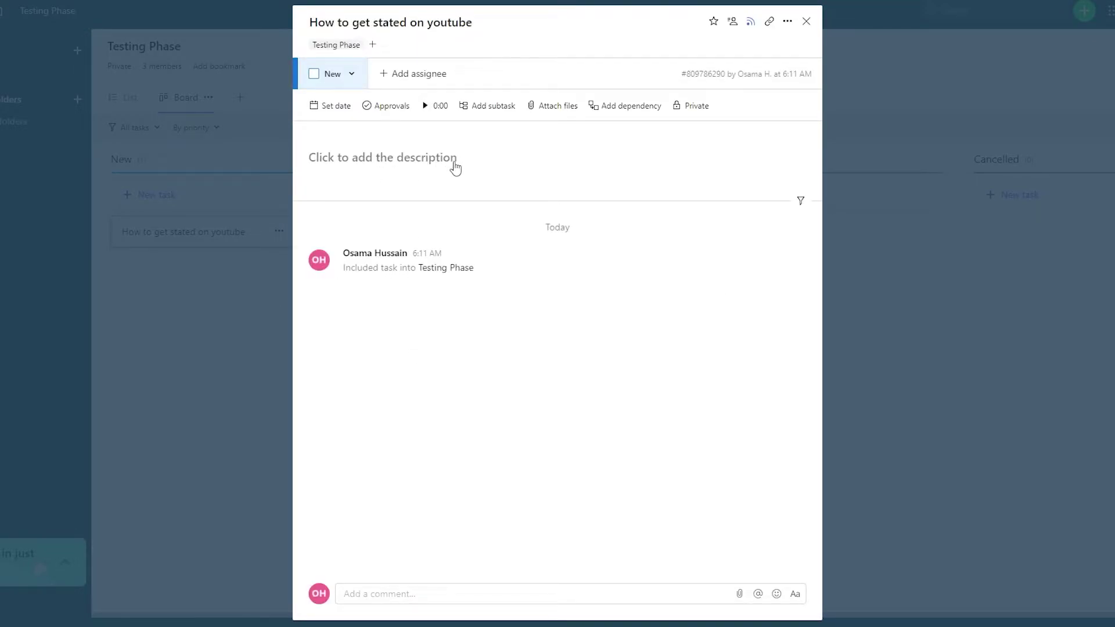
Assign the task to a teammate and paste a research request as its description.
left_click(406, 84)
left_click(406, 174)
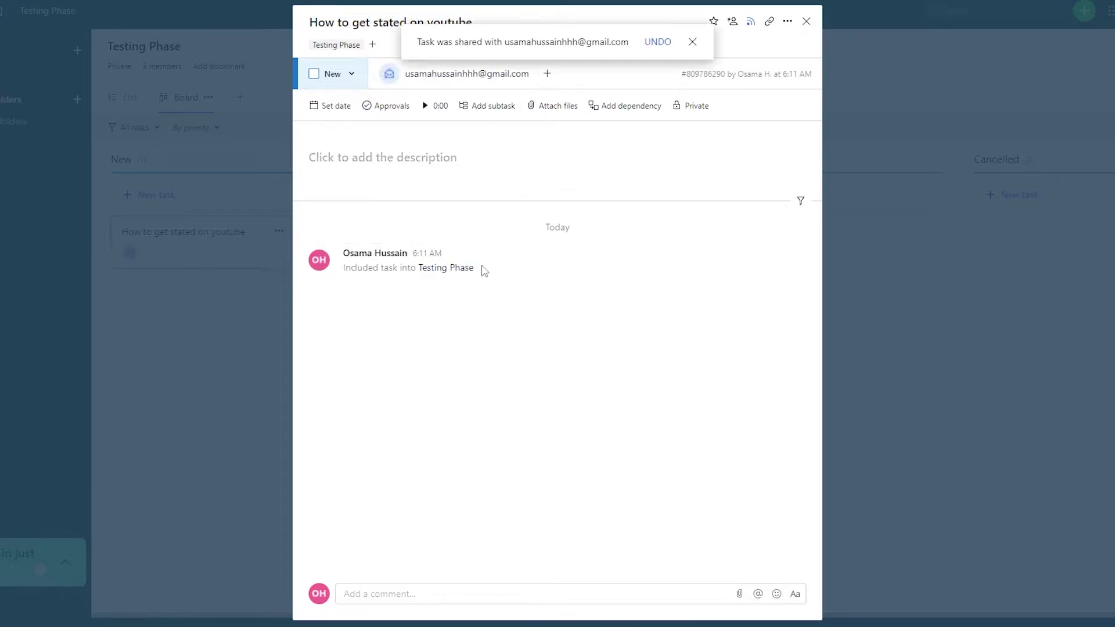
left_click(440, 163)
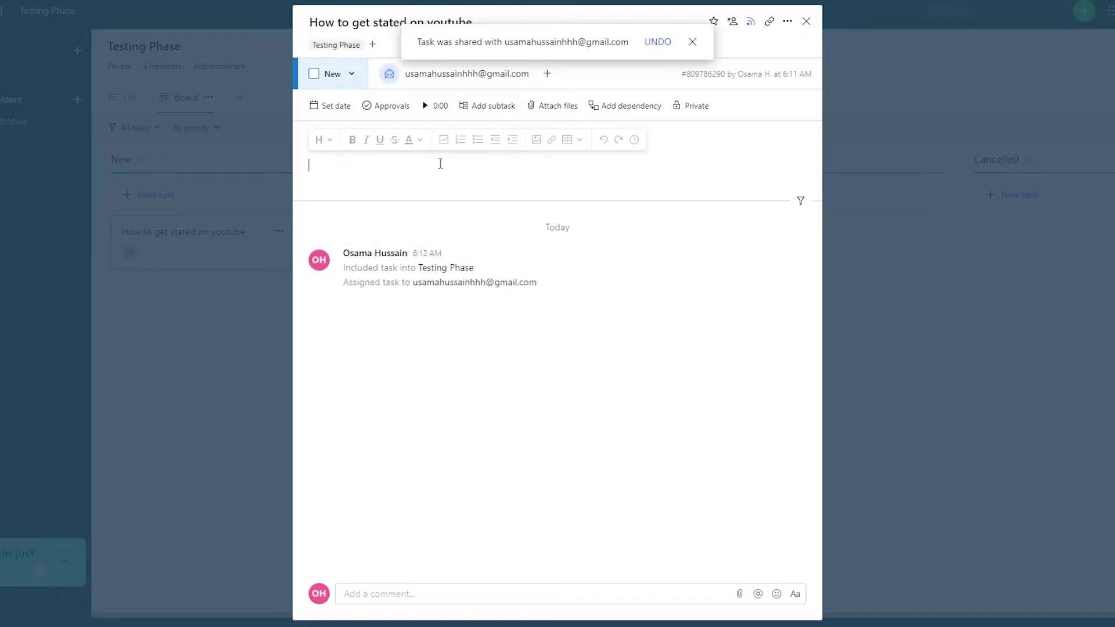
type("Hey, Do research on how to get started on  youtube")
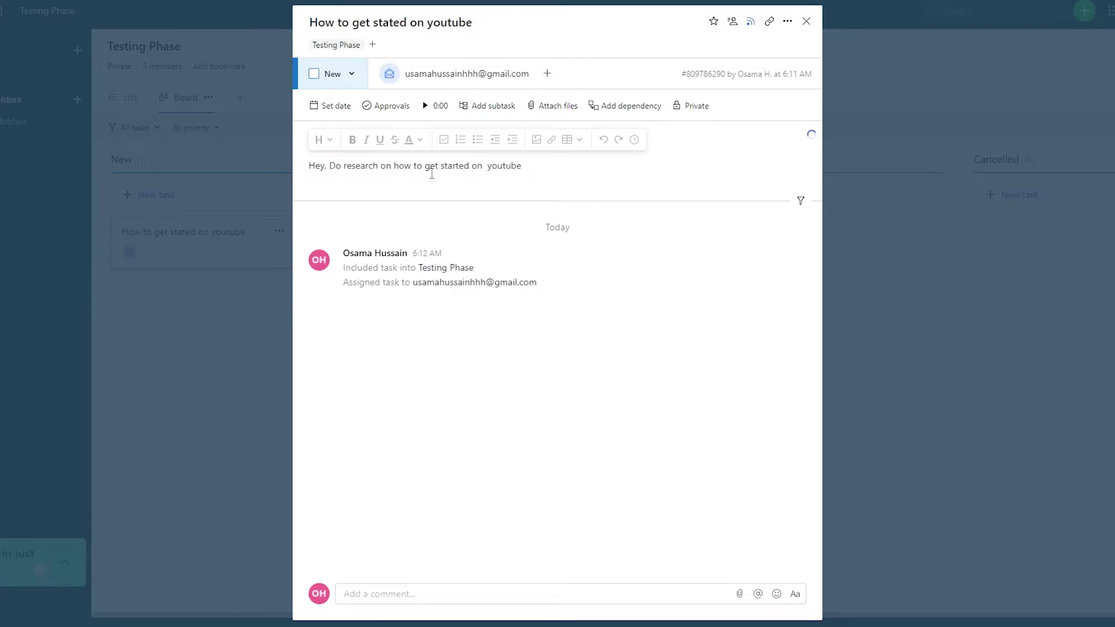
Correct 'youtube' to 'YouTube', remove the extra space, and close the task details.
right_click(493, 168)
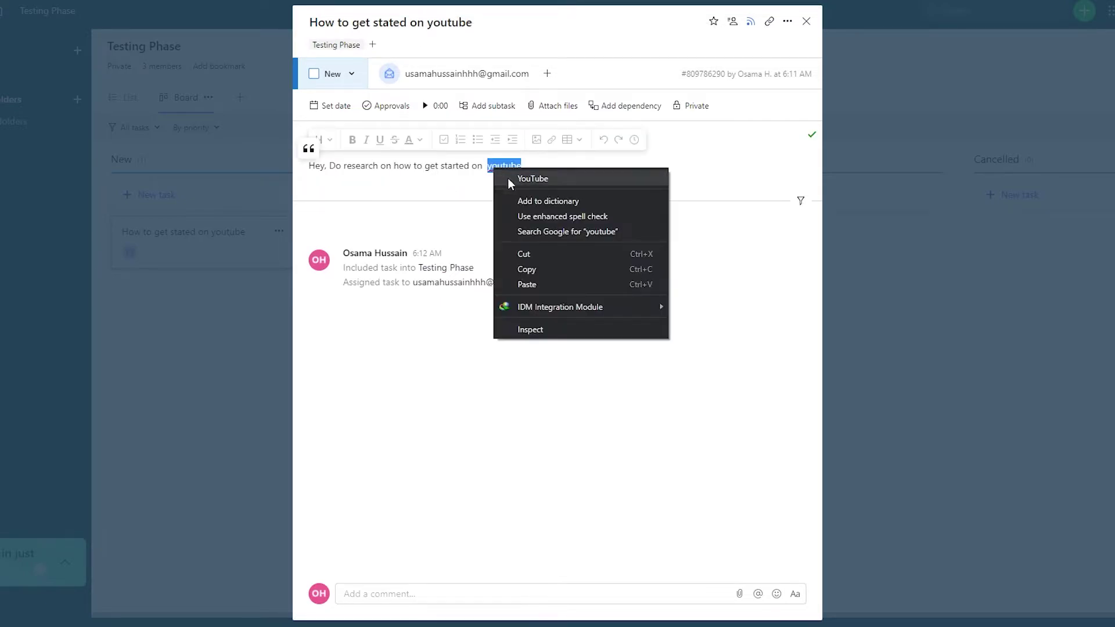
left_click(522, 179)
left_click(490, 167)
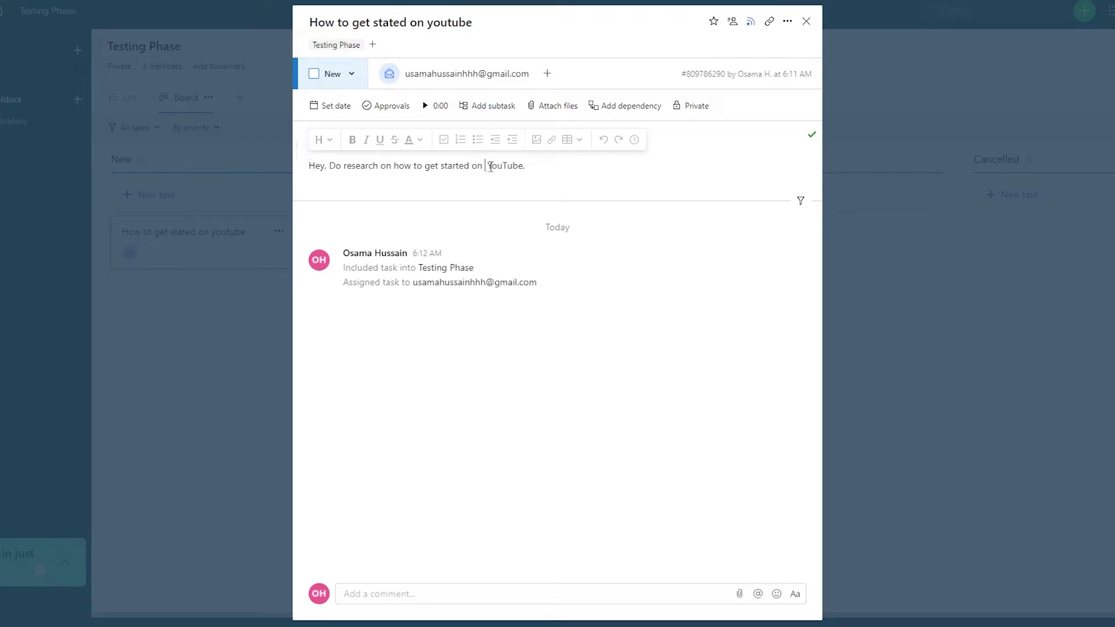
key("BackSpace")
left_click(631, 211)
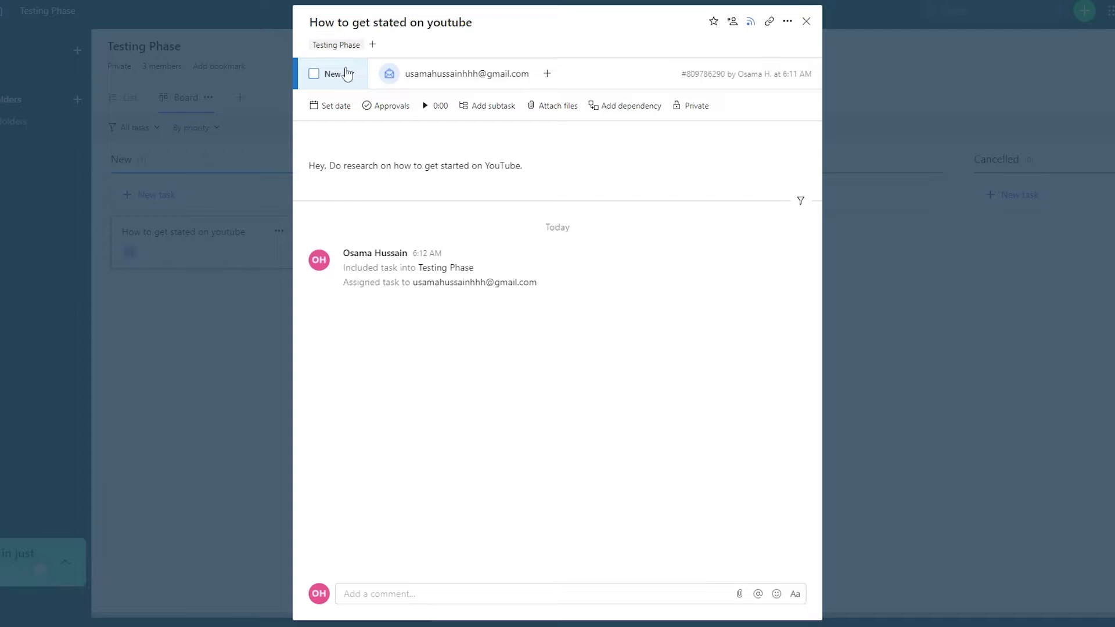
left_click(287, 375)
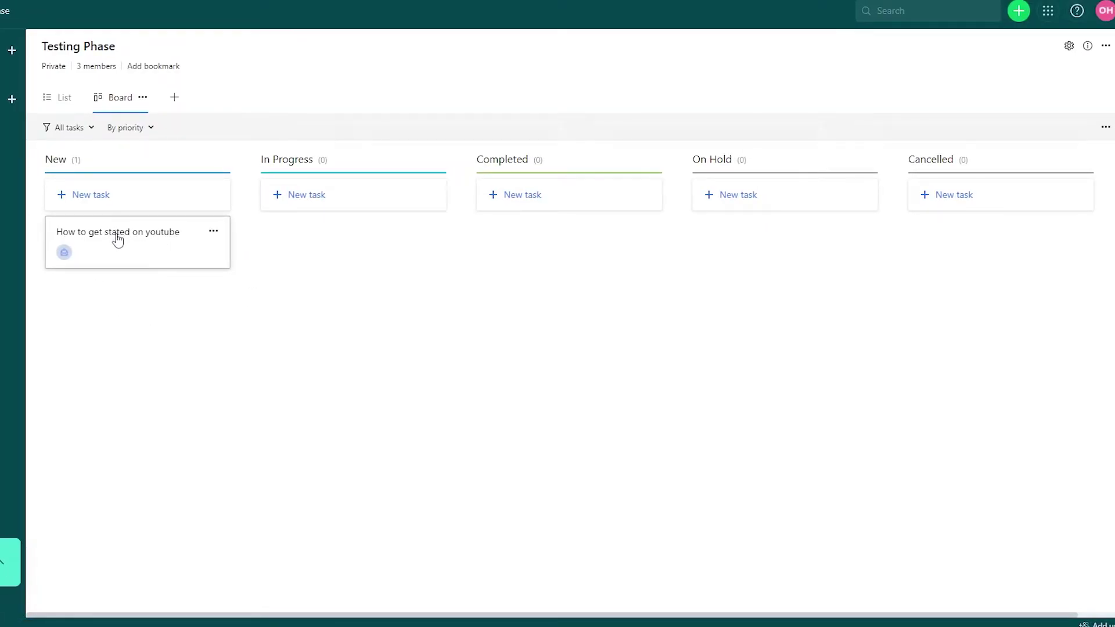
Move the task card into In Progress and open the board's workflow management.
left_click_drag(95, 251, 276, 232)
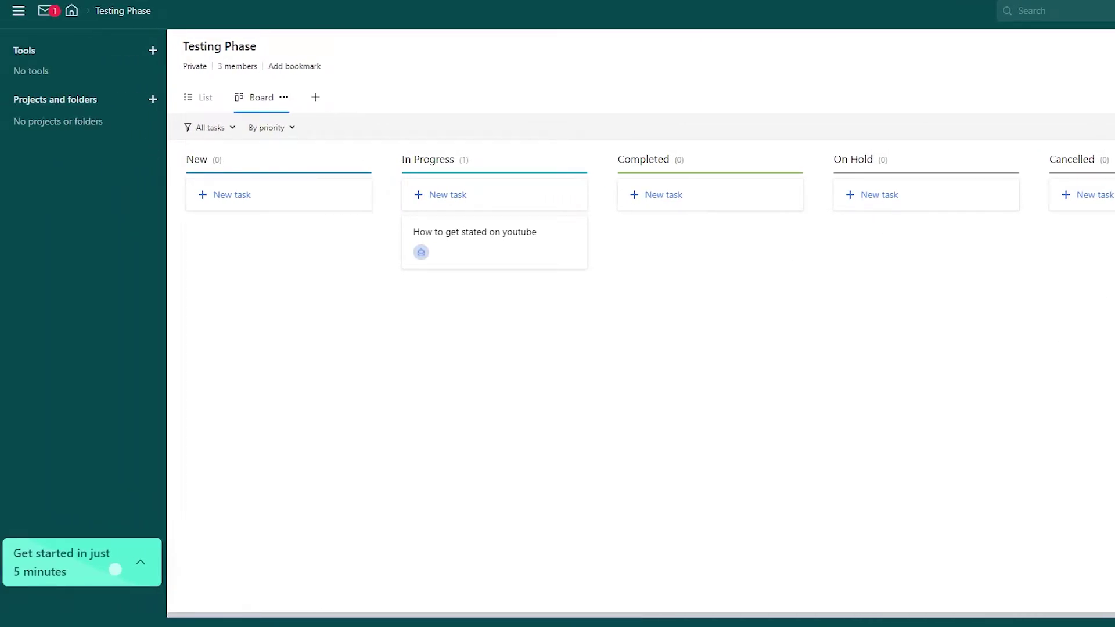
left_click(153, 99)
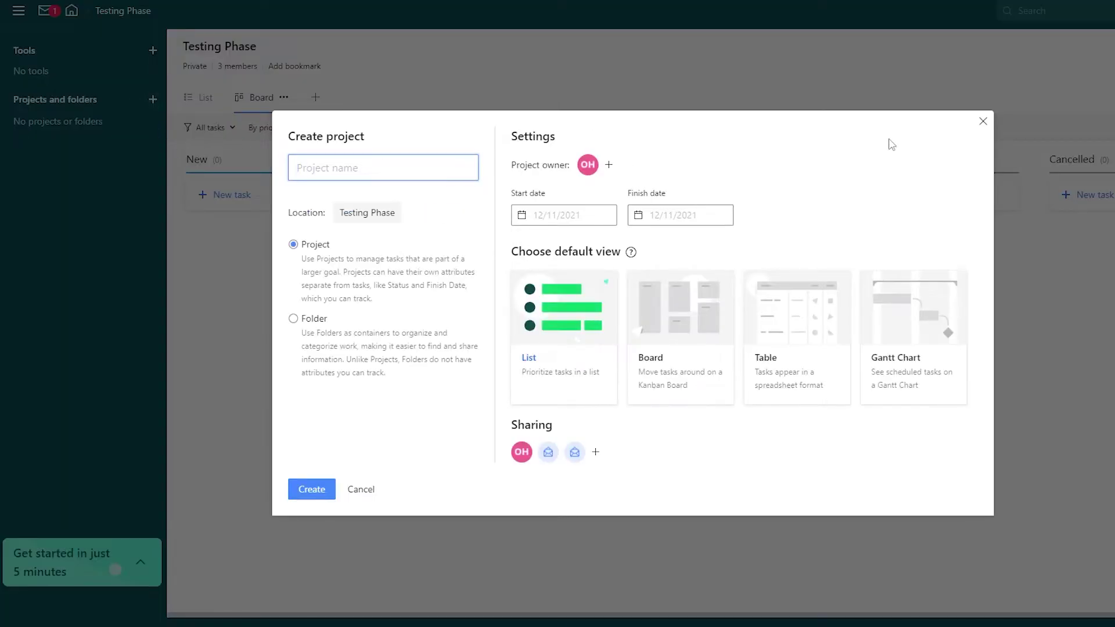
left_click(983, 122)
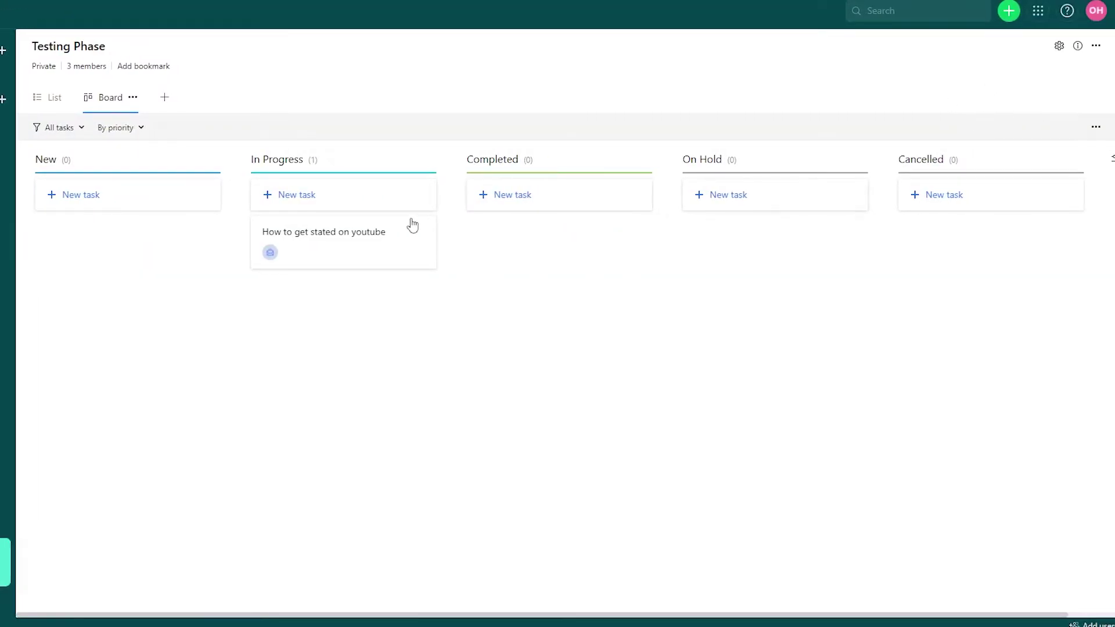
scroll(306, 242, "right", 3)
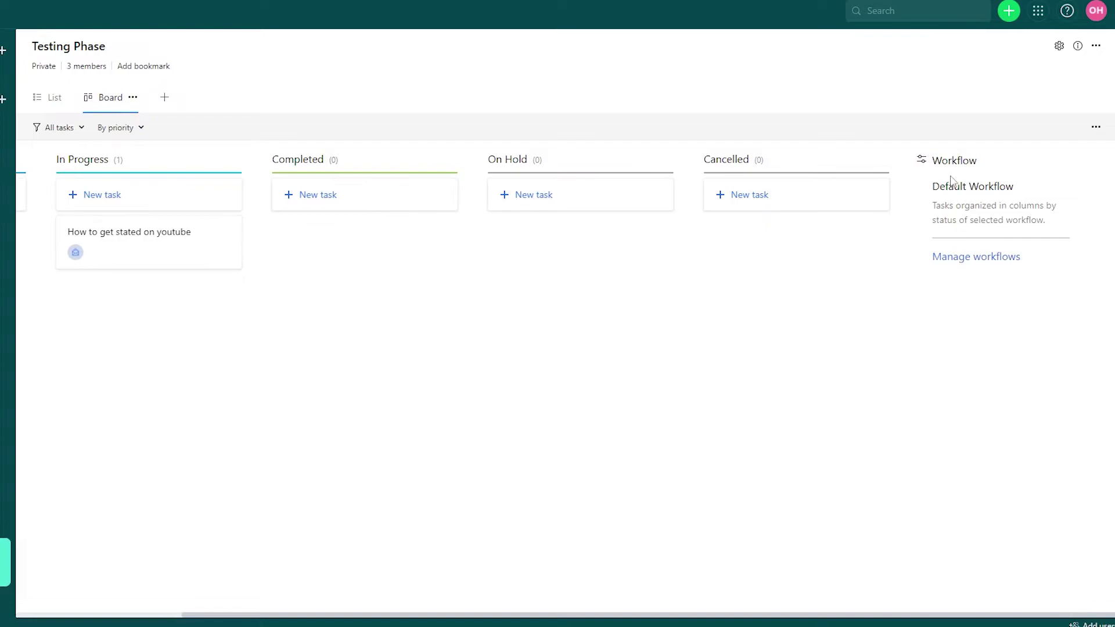
left_click(967, 261)
Collapse the empty New column and bring up the Show on cards options.
right_click(256, 349)
left_click(105, 511)
left_click_drag(244, 614, 41, 604)
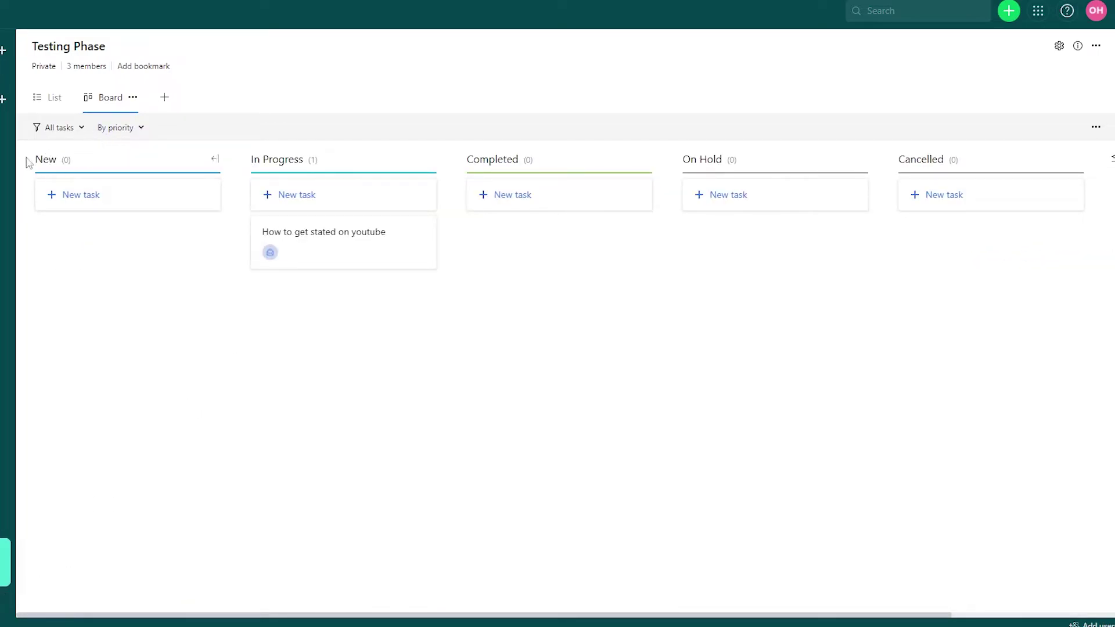
left_click(216, 161)
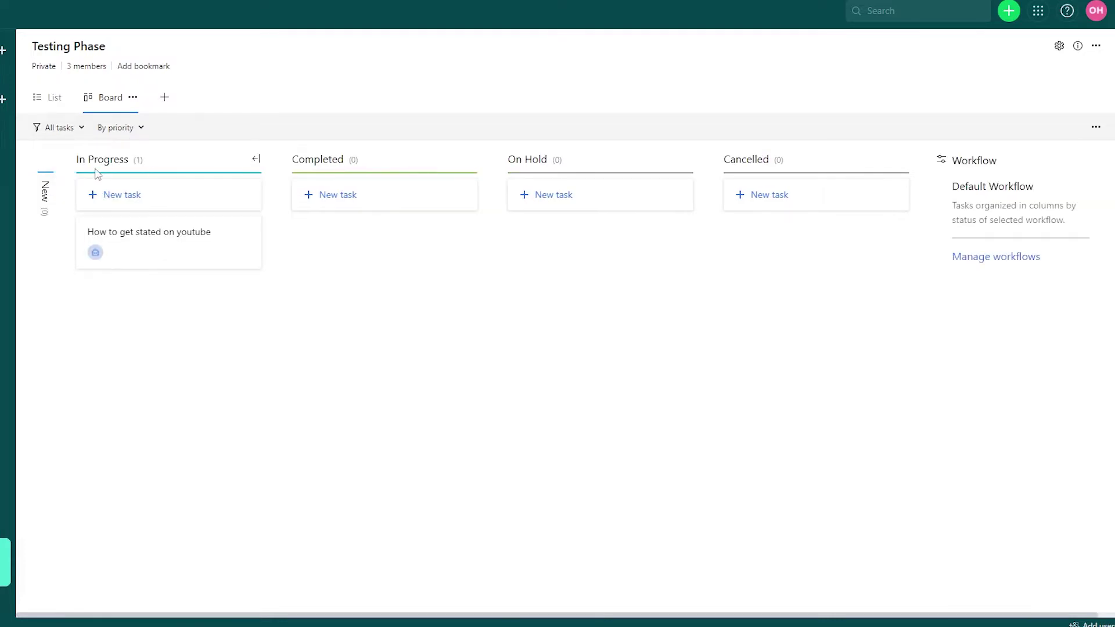
left_click(1096, 128)
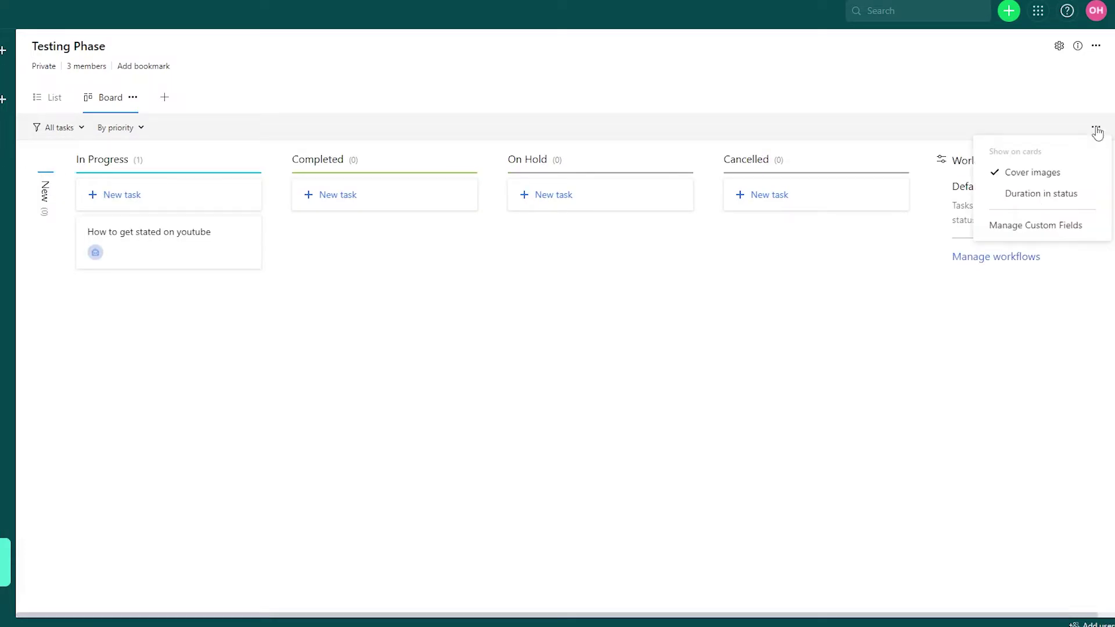
Create a Number custom field named 'Scripts' in the Testing Phase folder.
left_click(1054, 228)
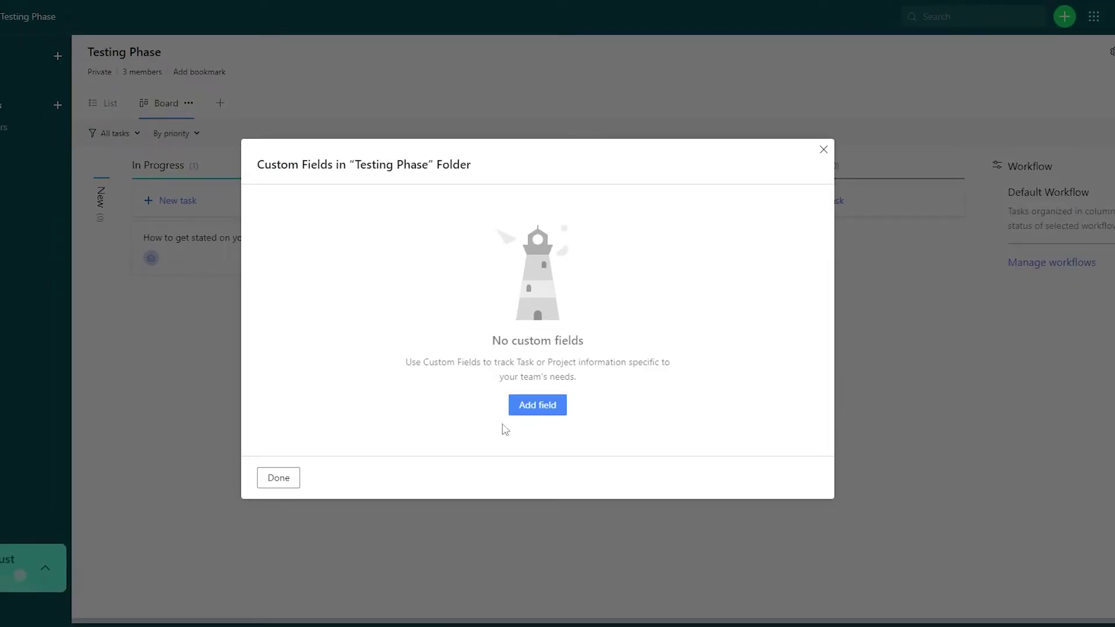
left_click(530, 408)
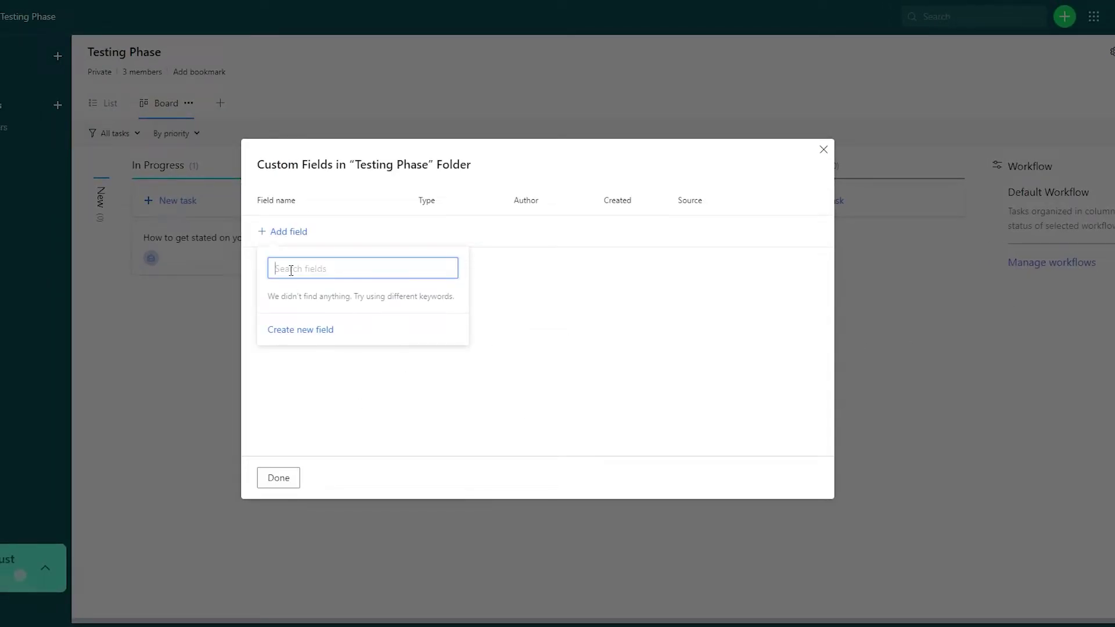
type("Scripts")
left_click(290, 328)
left_click(500, 303)
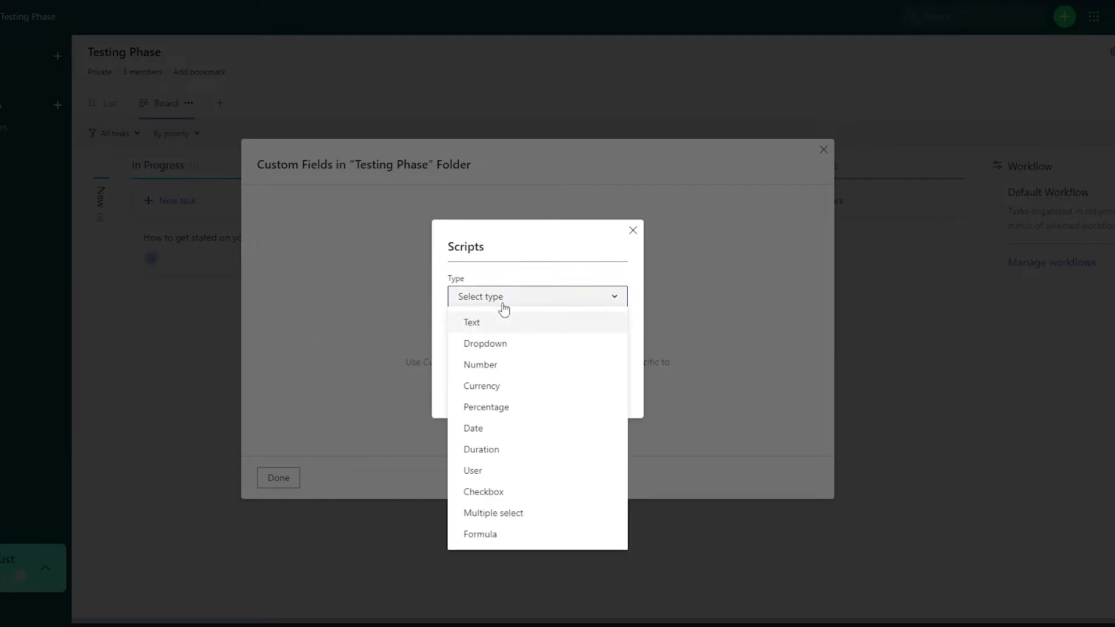
left_click(521, 371)
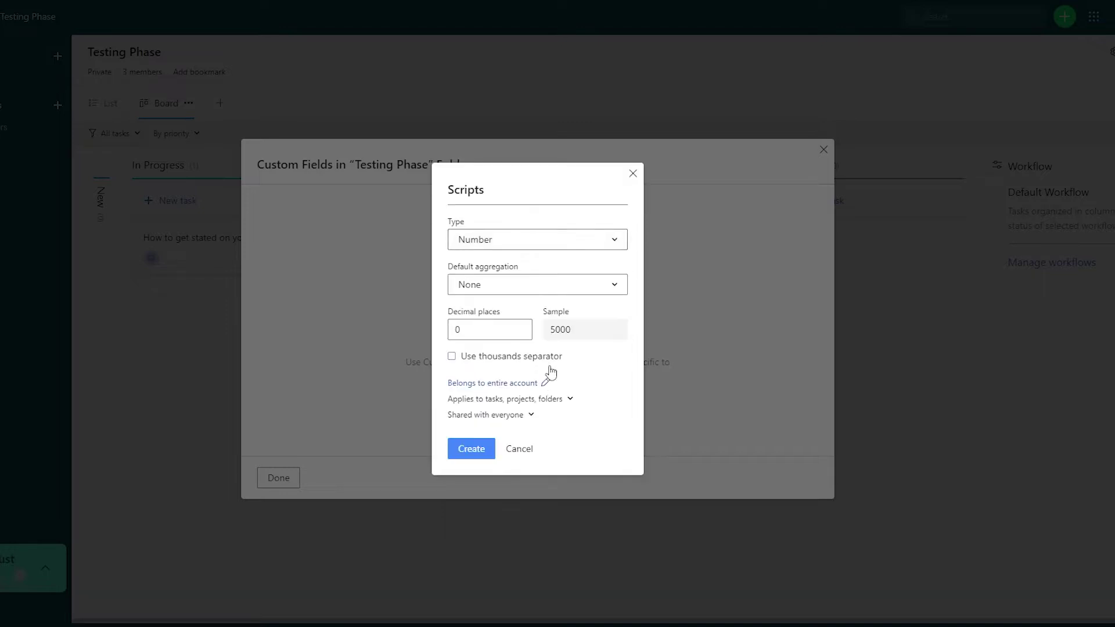
left_click(470, 450)
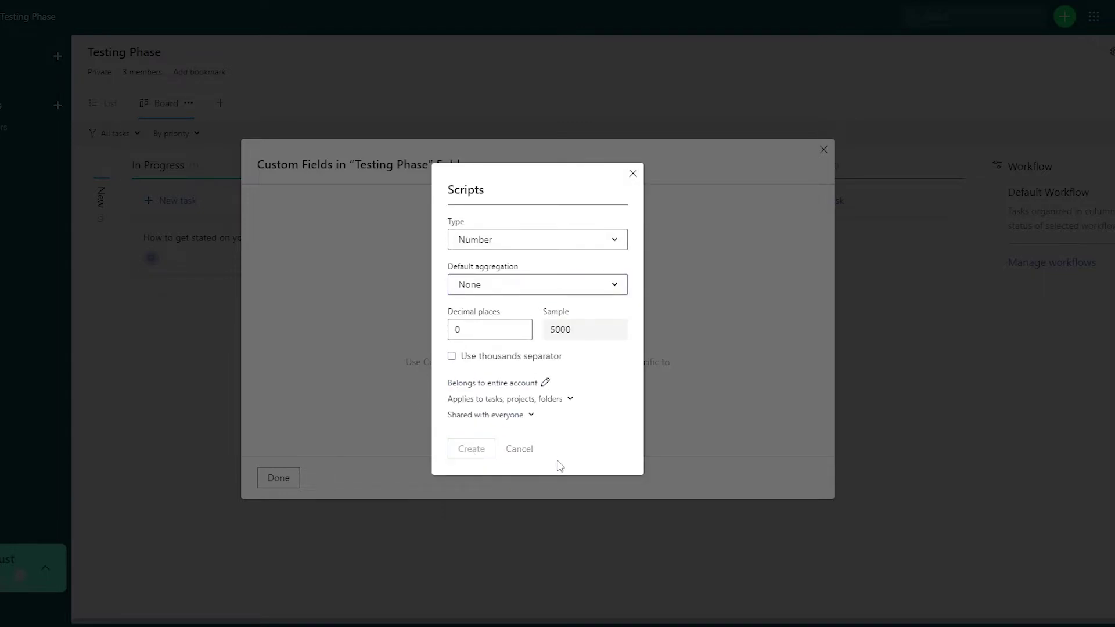
left_click(282, 483)
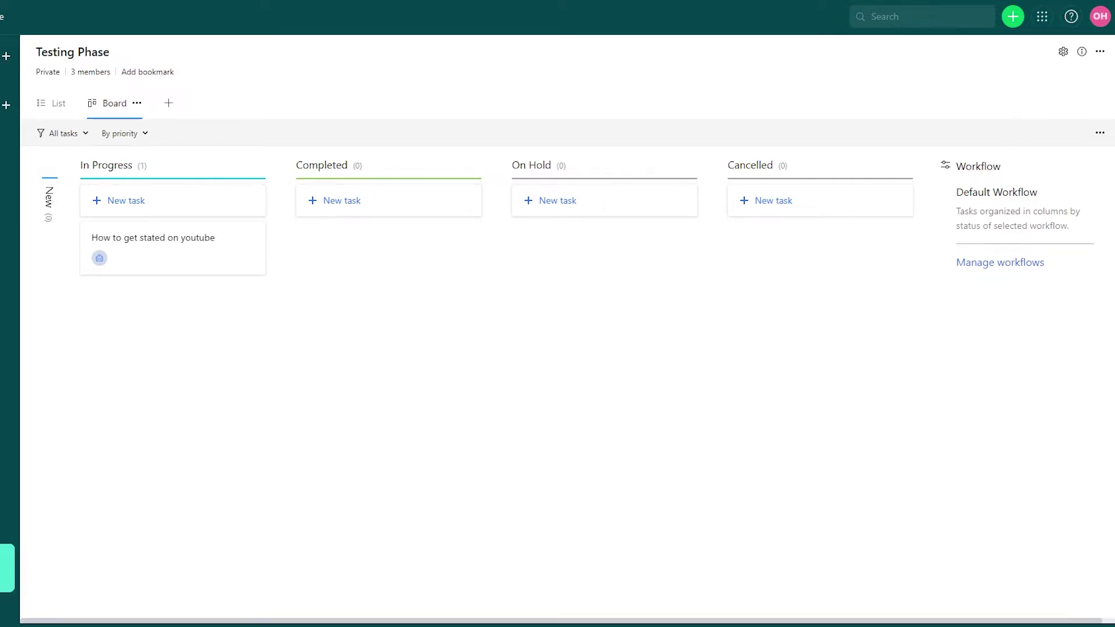
Tick Scripts under Show on cards so task cards display it.
left_click(1100, 132)
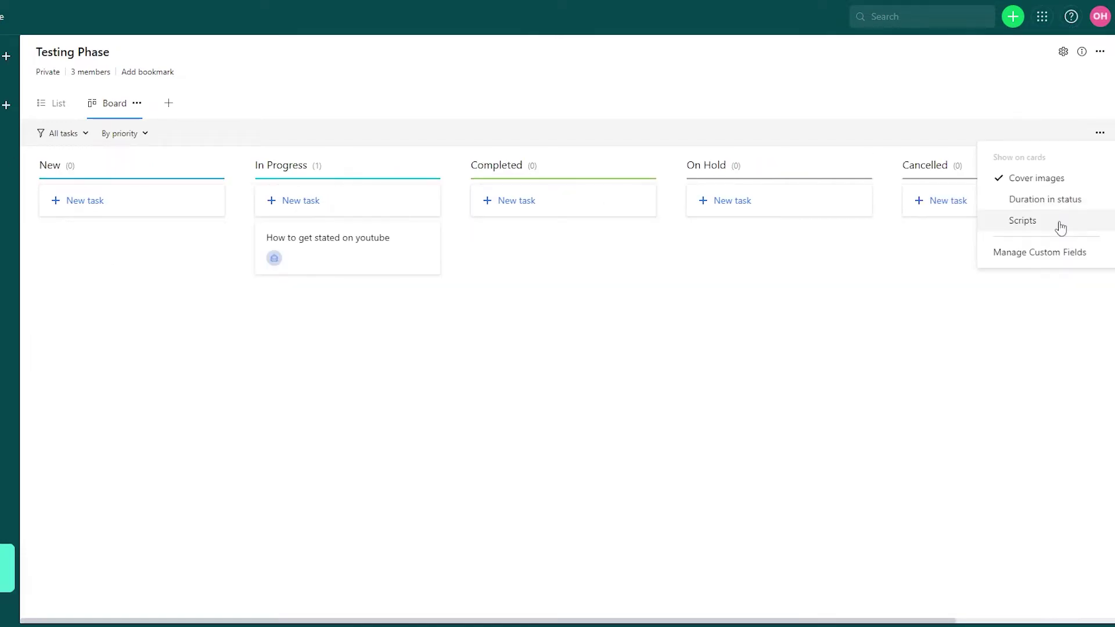
left_click(1026, 225)
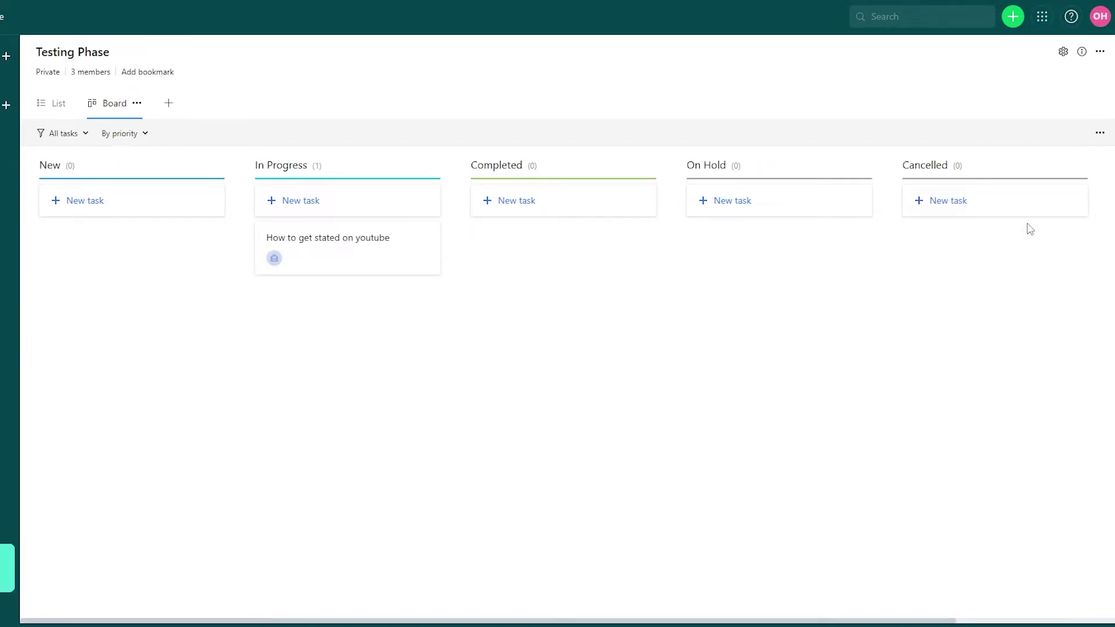
left_click(1099, 137)
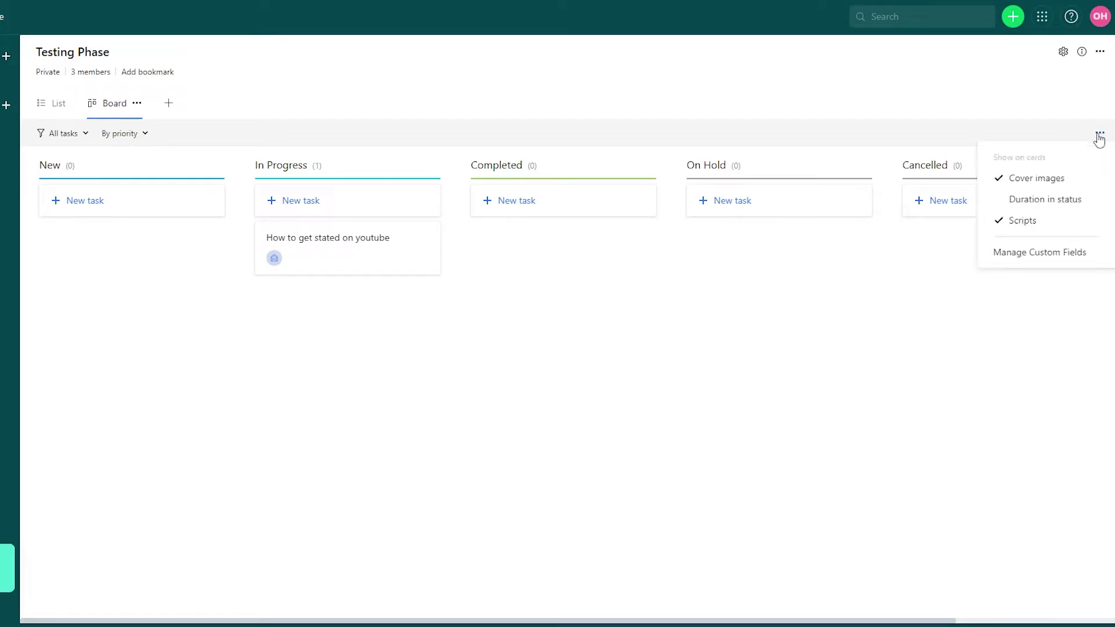
left_click(834, 350)
left_click_drag(193, 622, 386, 615)
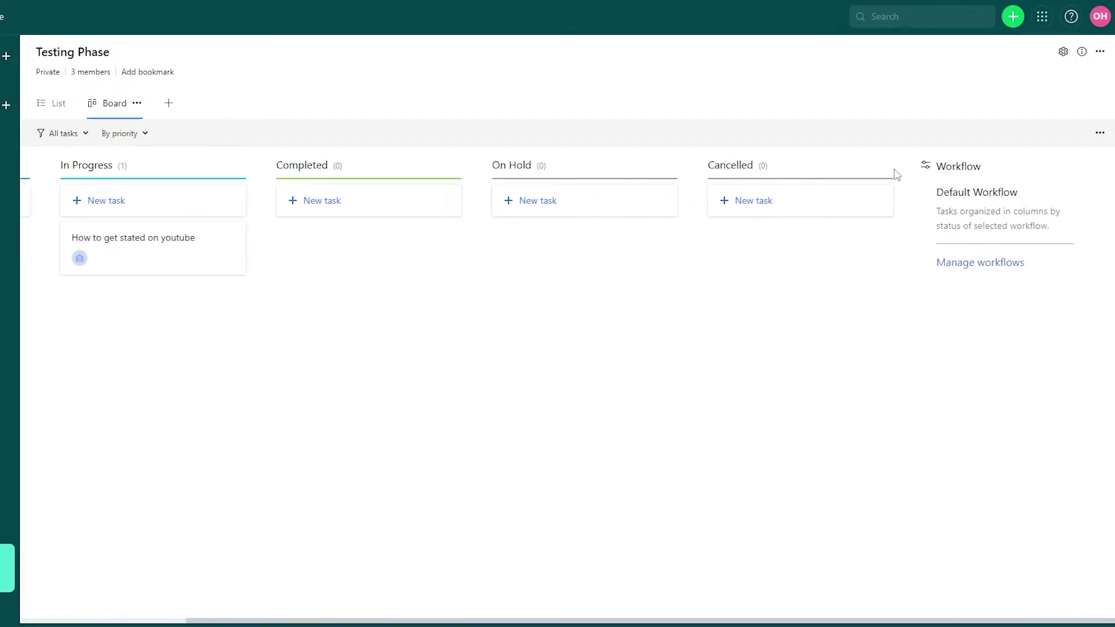
scroll(741, 175, "left", 3)
scroll(216, 244, "left", 3)
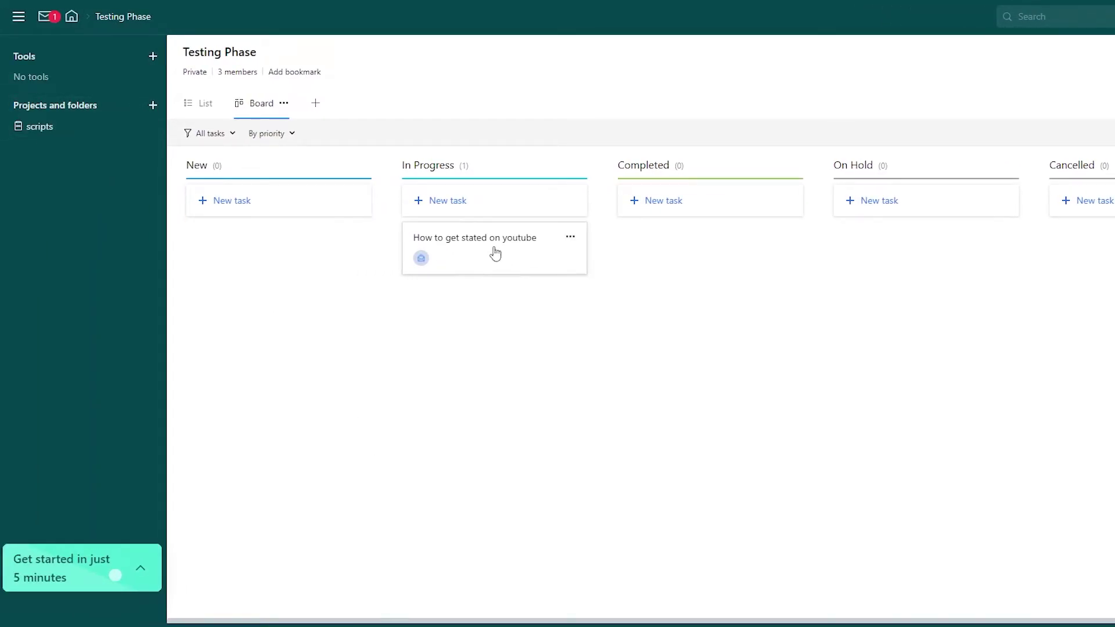
Add the task 'How to get started on youtube' to the scripts project's New column.
left_click(80, 129)
scroll(139, 157, "right", 3)
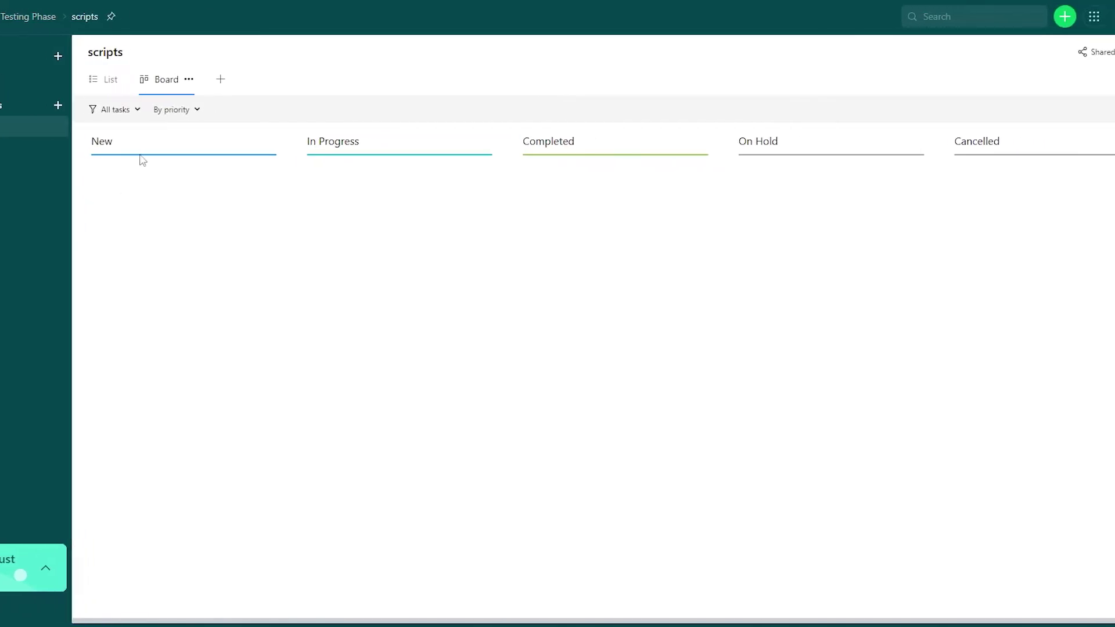
left_click(171, 192)
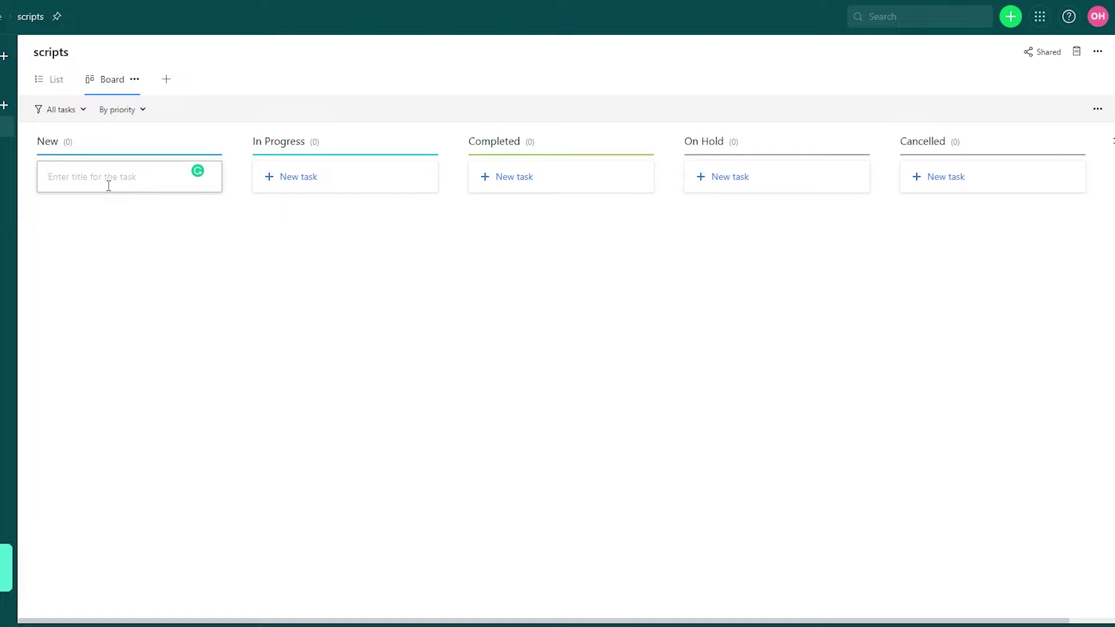
type("How to get started on youtube")
key("Return")
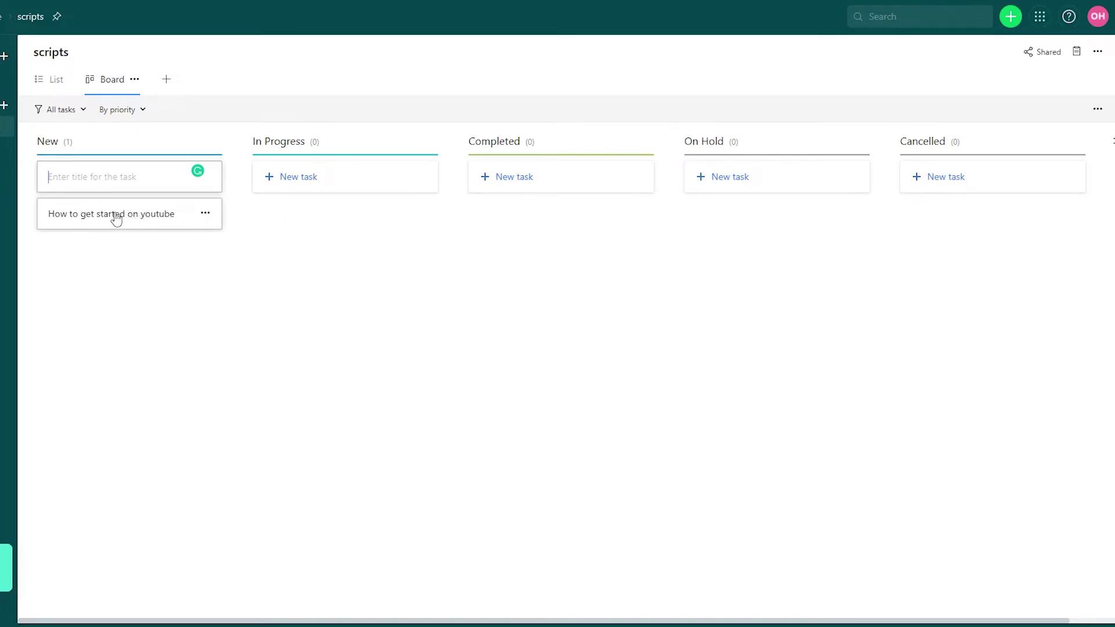
Drag the task card through In Progress into the Completed column.
left_click_drag(116, 217, 283, 216)
left_click_drag(303, 220, 528, 209)
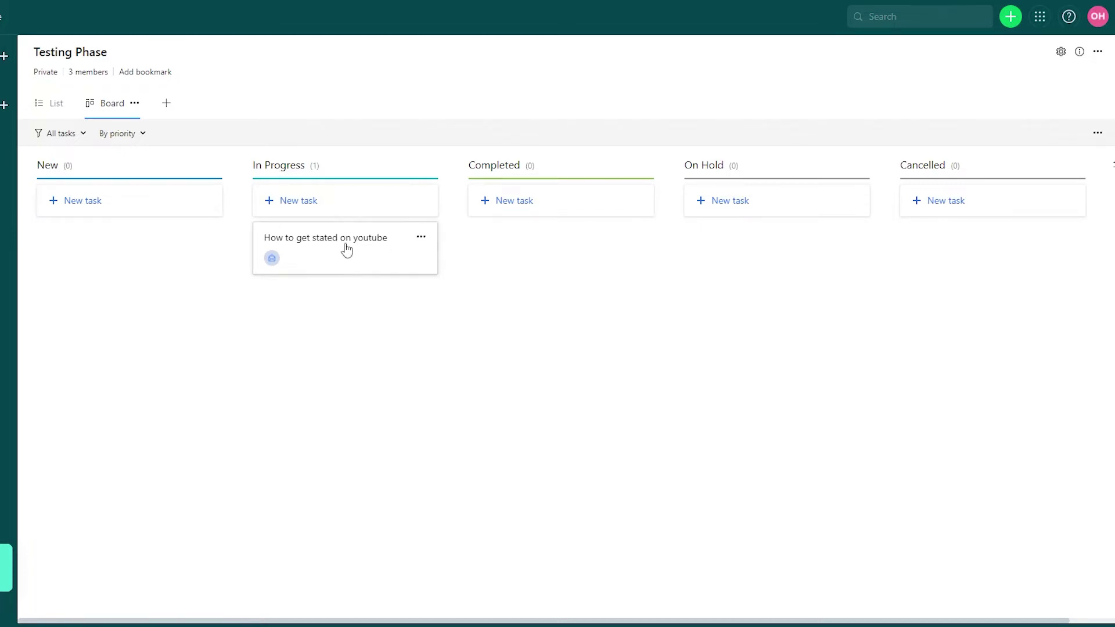
left_click_drag(324, 256, 531, 255)
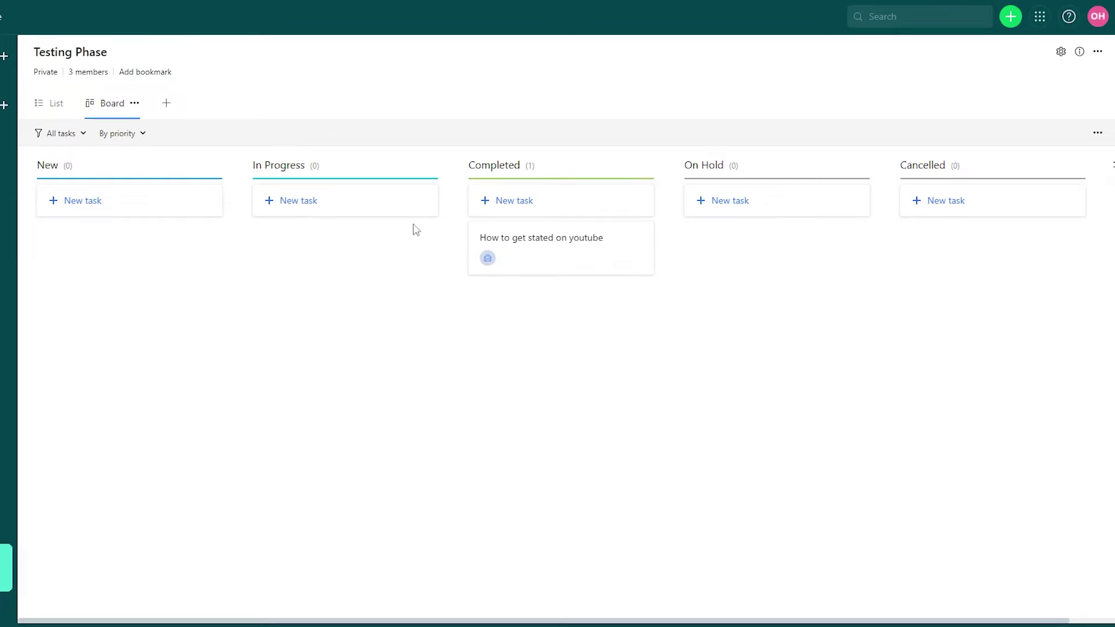
Go back to the home dashboard showing the Personal, Projects with Phases, Team and Testing Phase spaces.
mouse_move(489, 266)
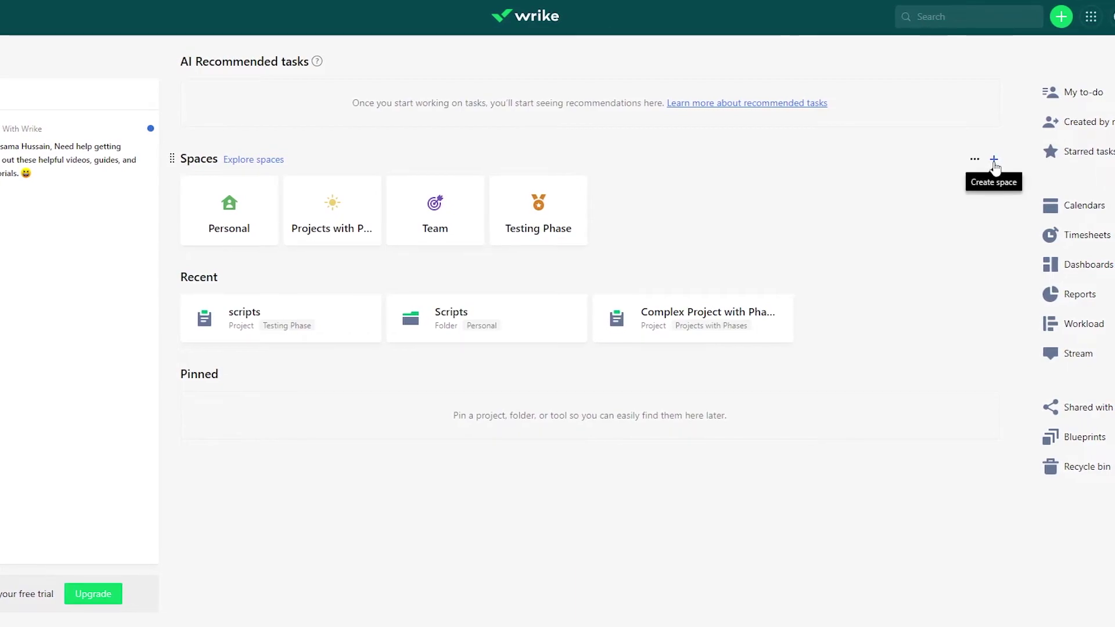
Switch the Spaces section display between small tiles and a list.
left_click(976, 163)
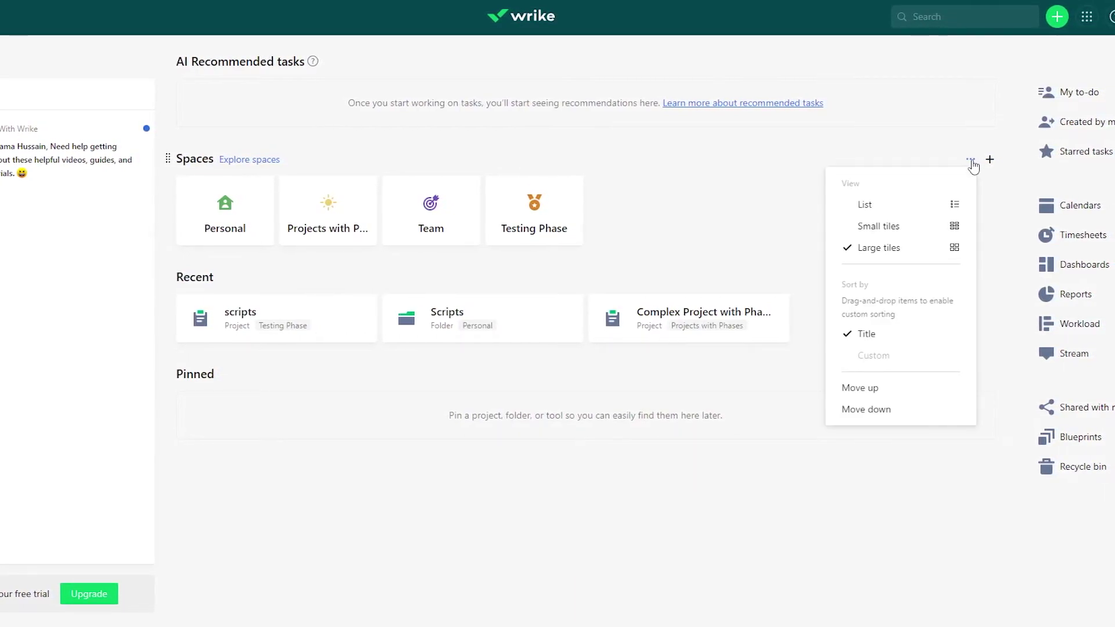
left_click(900, 207)
left_click(962, 160)
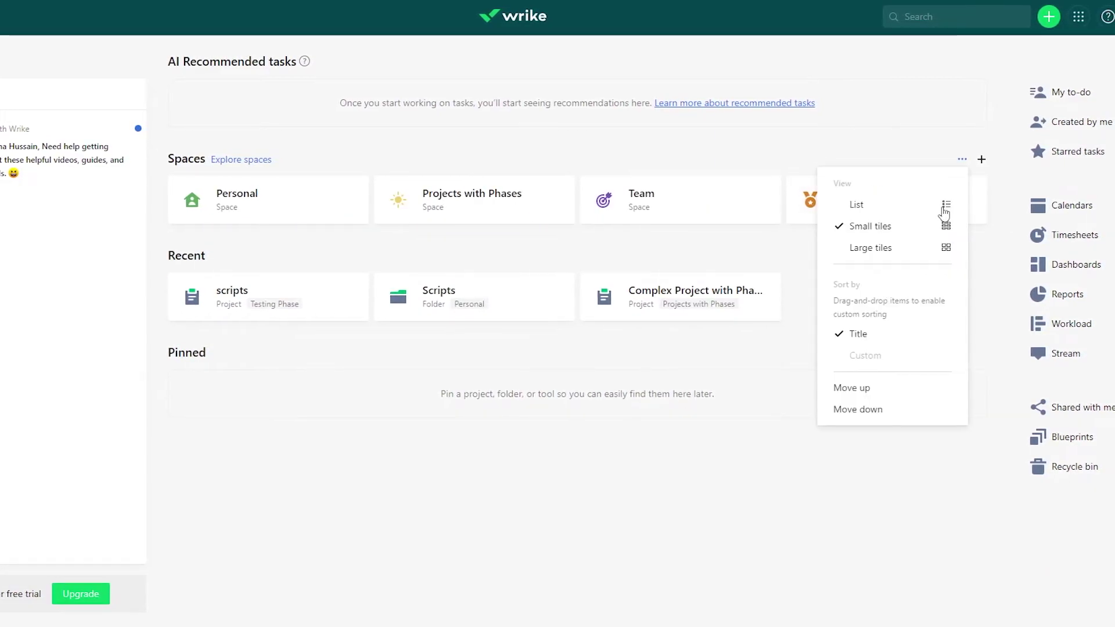
left_click(894, 248)
left_click(959, 160)
left_click(955, 209)
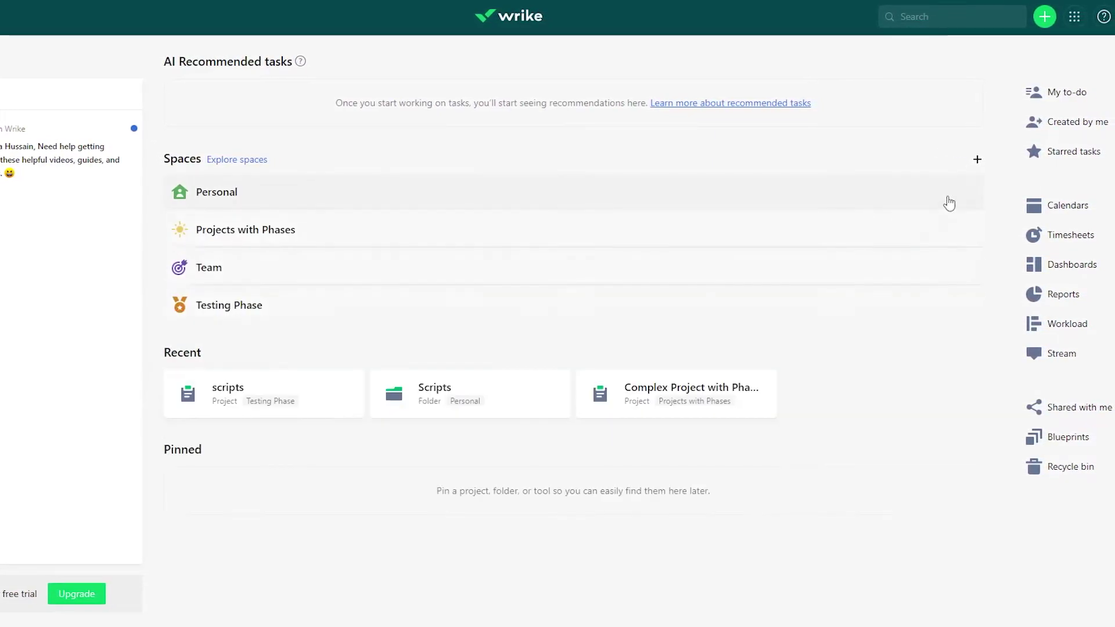
left_click(958, 160)
left_click(878, 455)
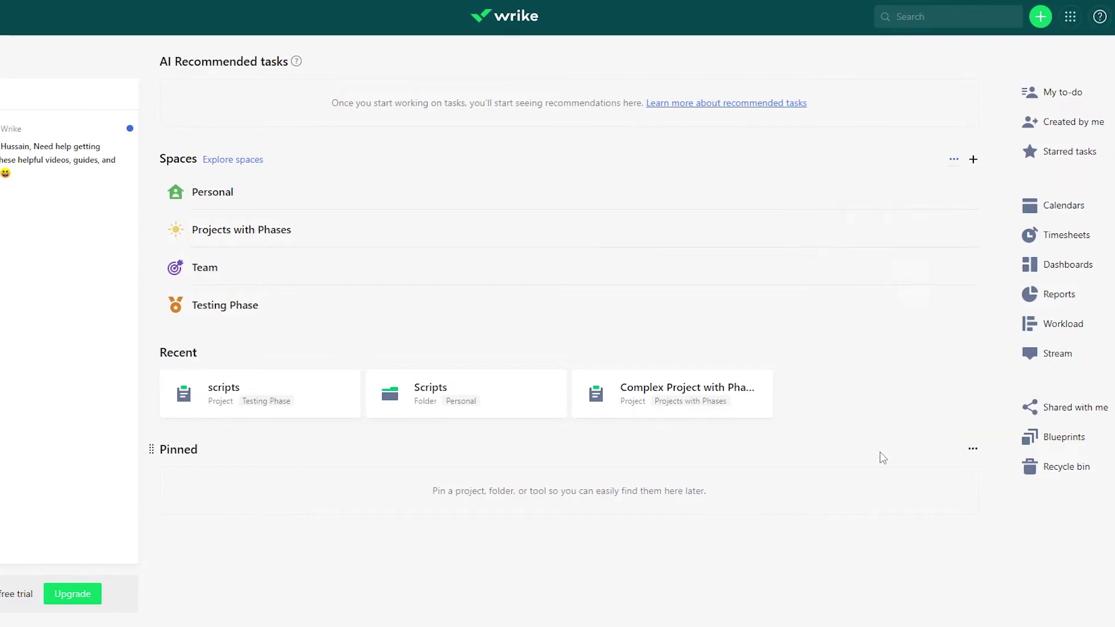
Use the Spaces section menu's Move up to place it above AI Recommended tasks.
left_click_drag(921, 199, 285, 194)
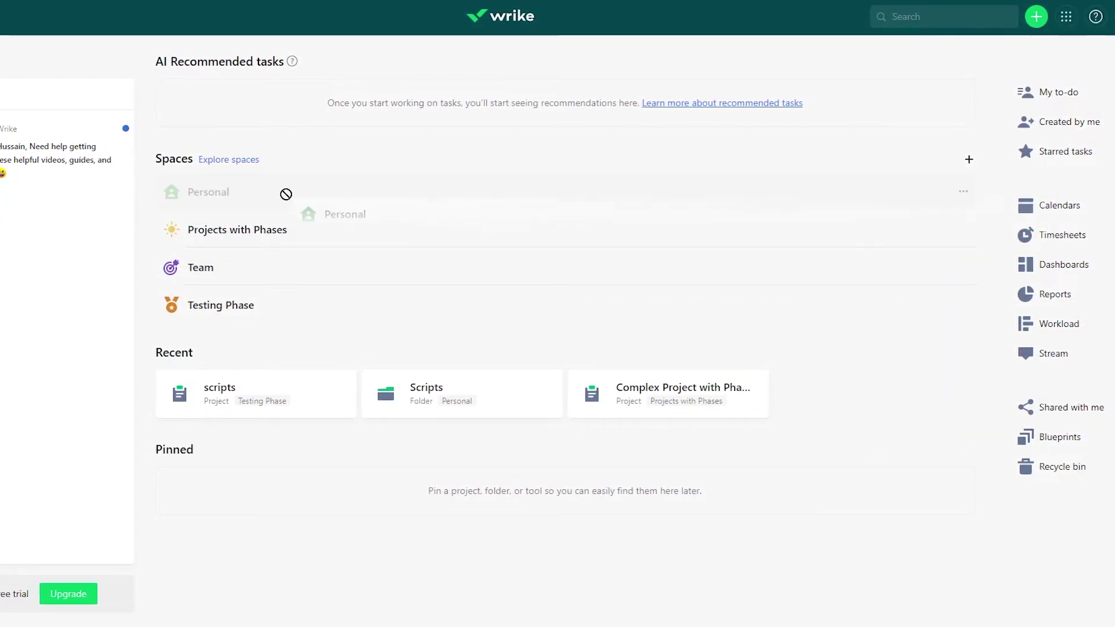
left_click_drag(201, 250, 239, 242)
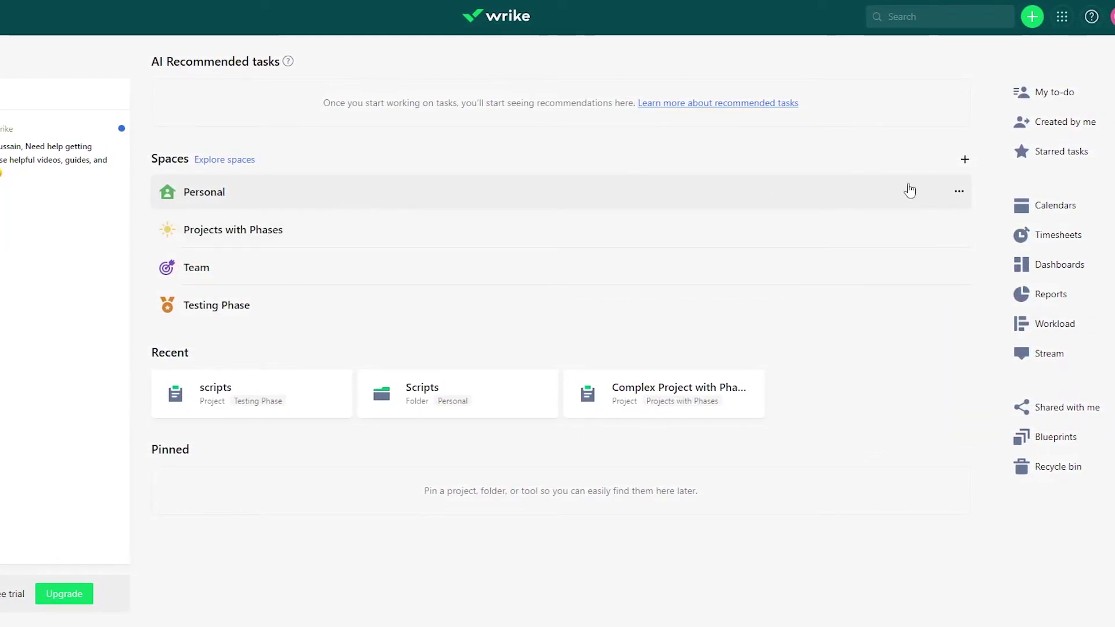
left_click(960, 193)
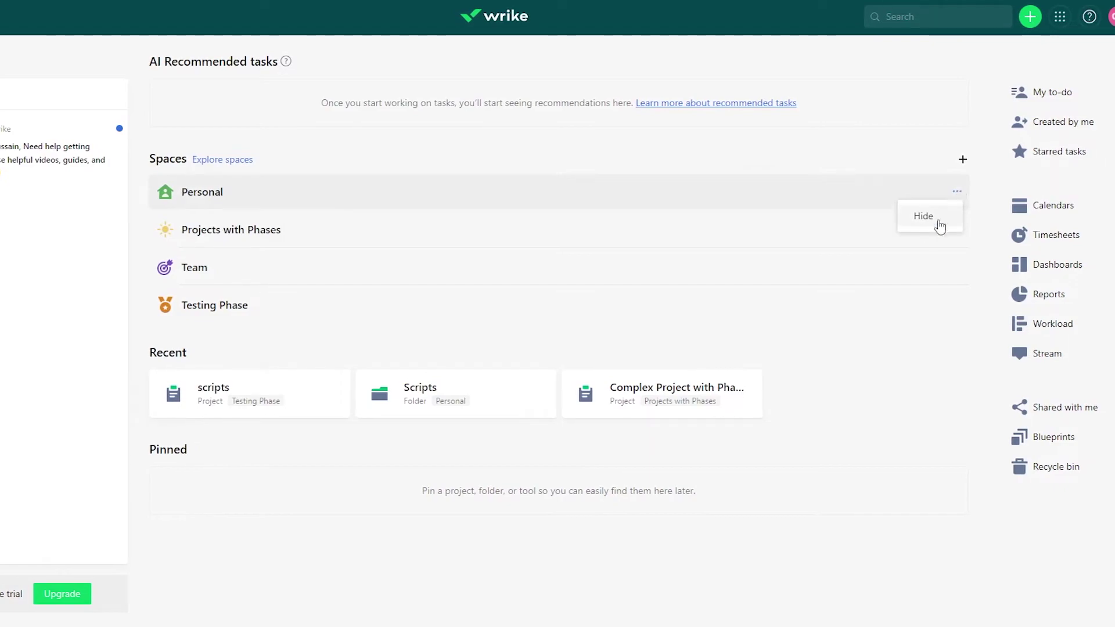
left_click(829, 455)
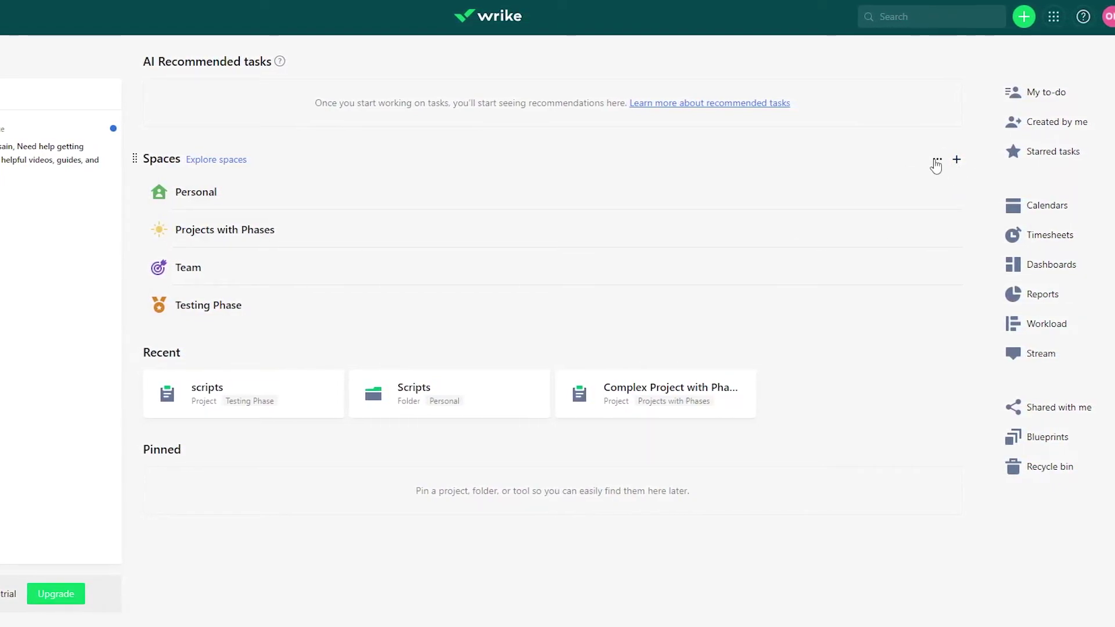
left_click(936, 162)
left_click(834, 388)
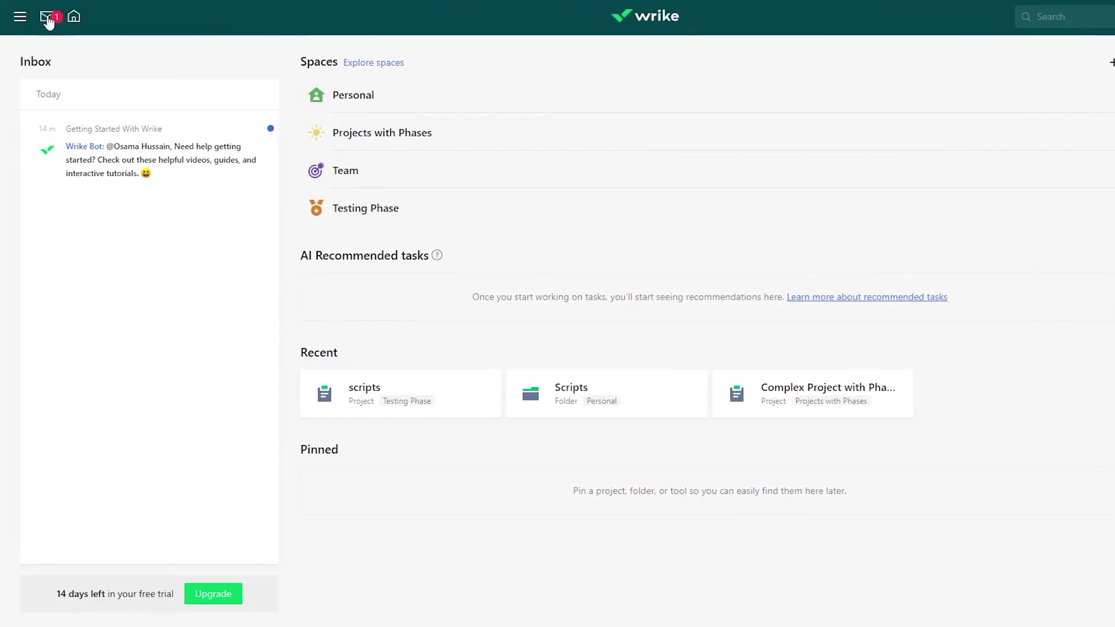
left_click(19, 17)
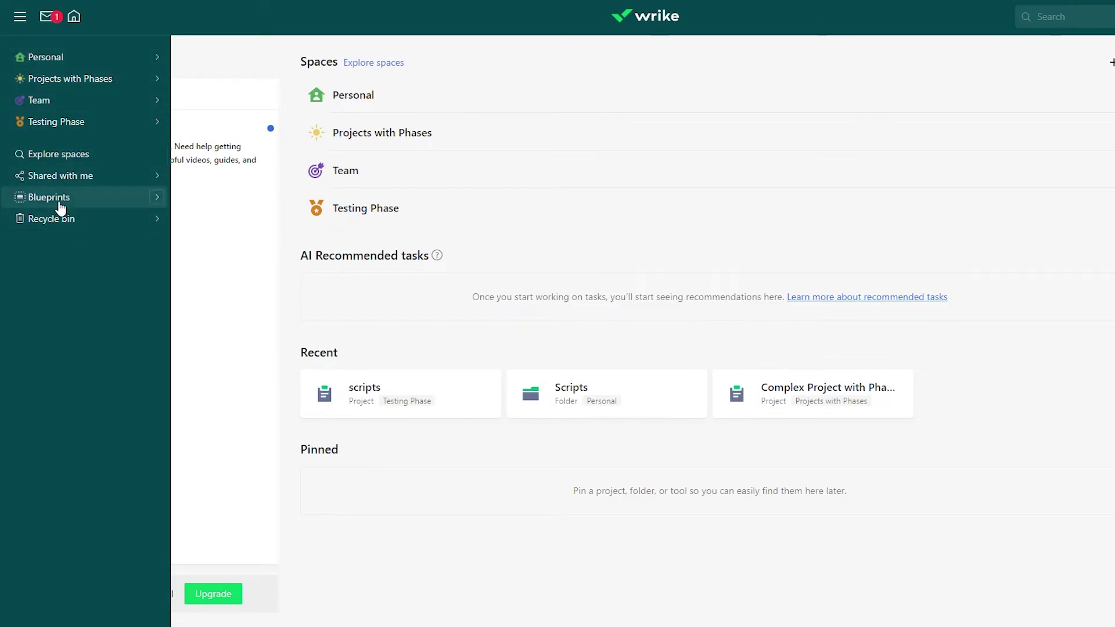
left_click(107, 160)
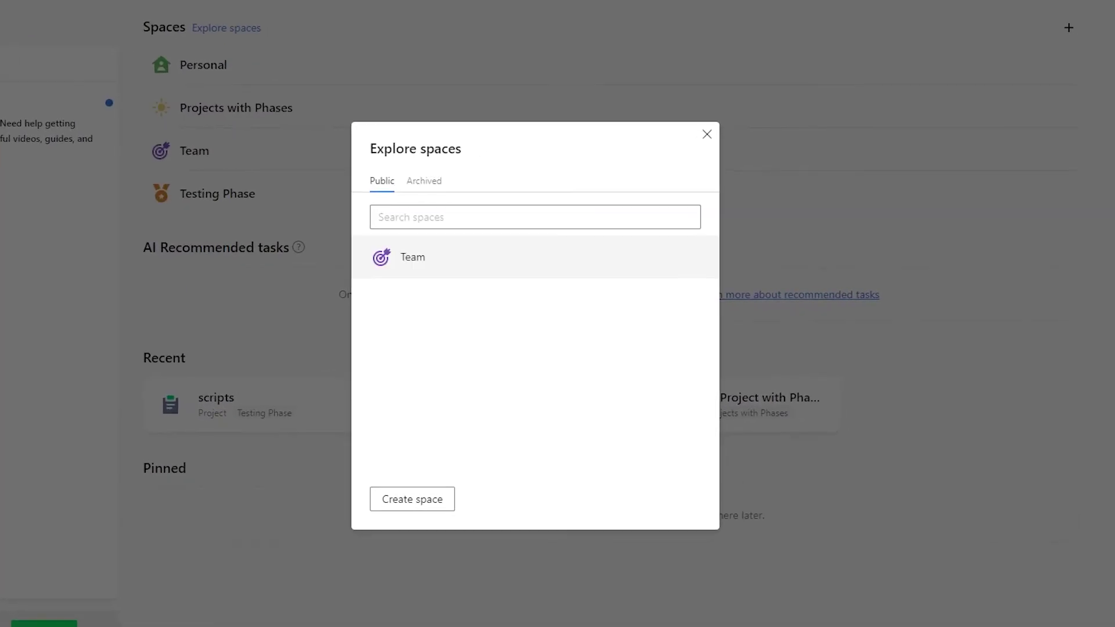
left_click(411, 270)
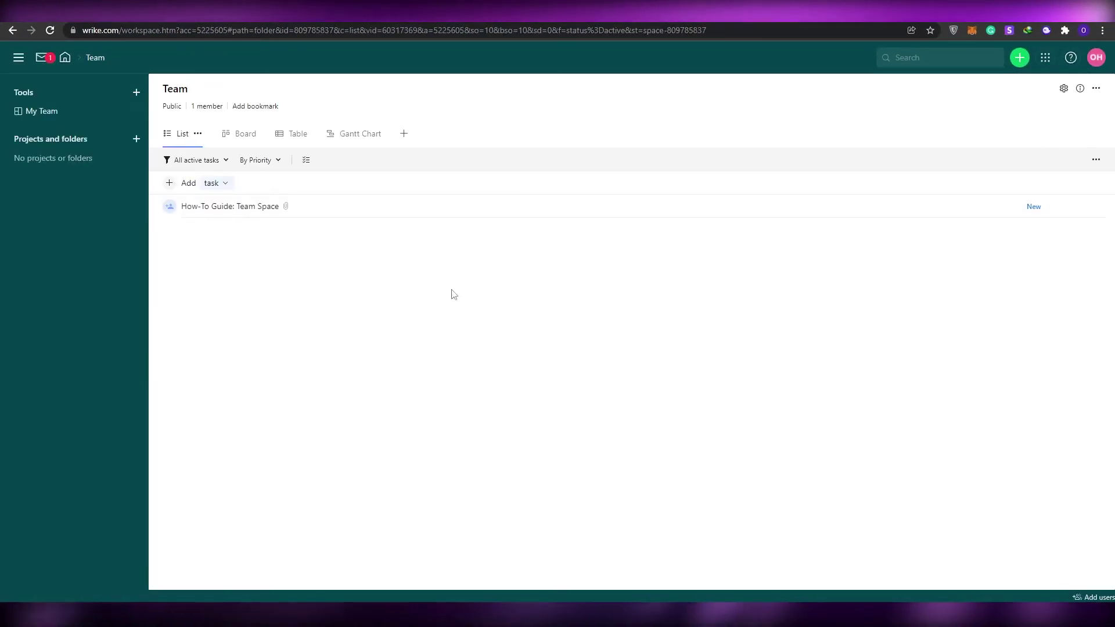
key("alt+Left")
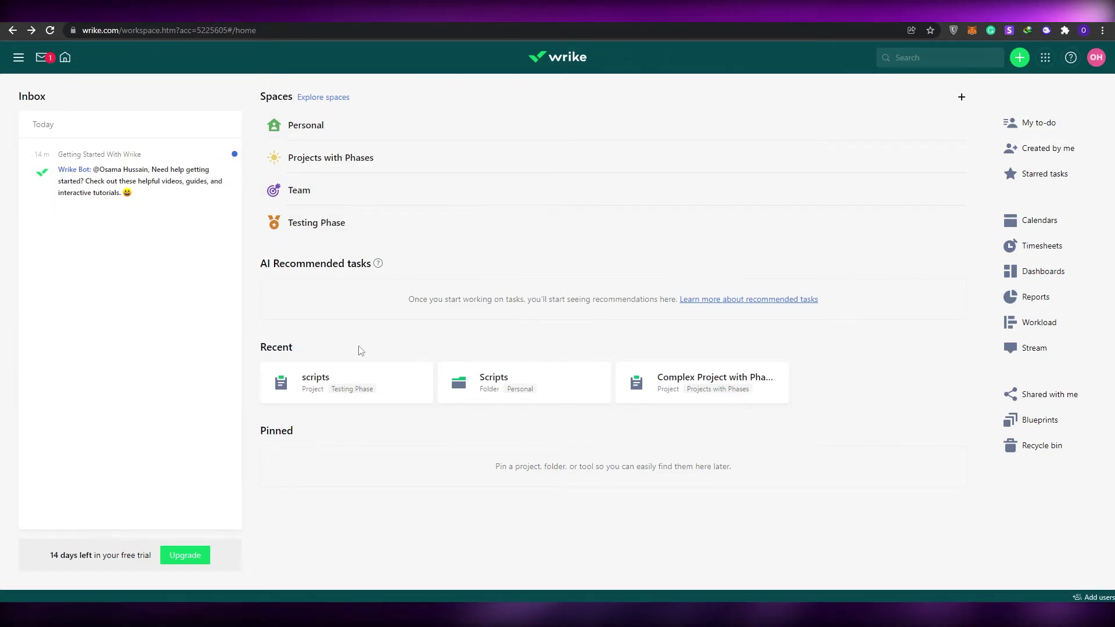
Open the upgrade page and lower the team-size slider from 50 to 10.
left_click(198, 556)
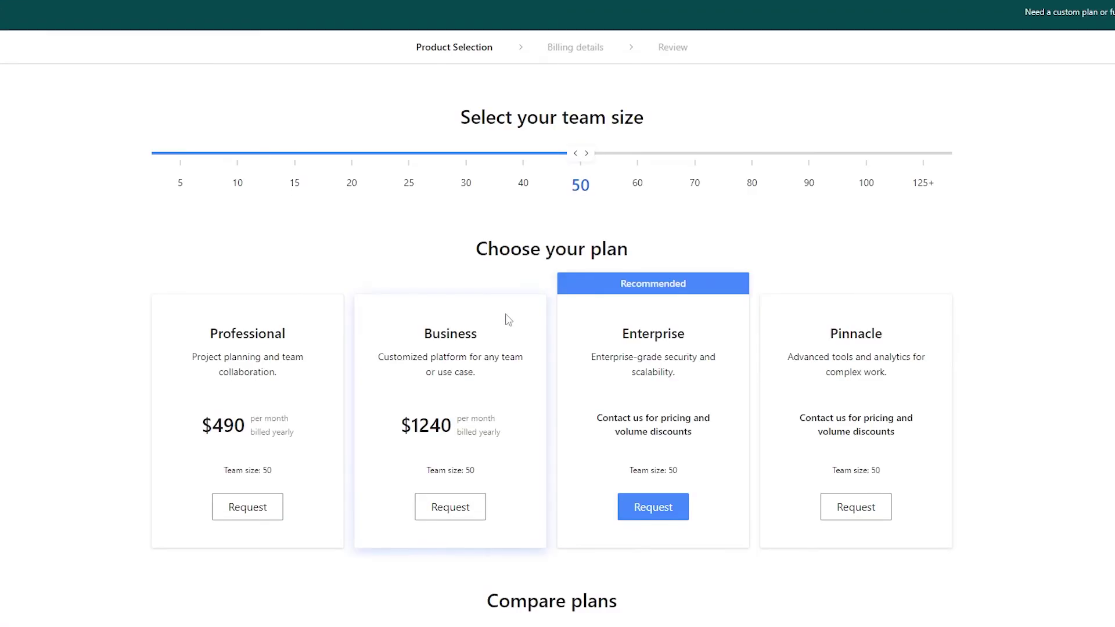
scroll(376, 321, "down", 3)
scroll(376, 453, "up", 3)
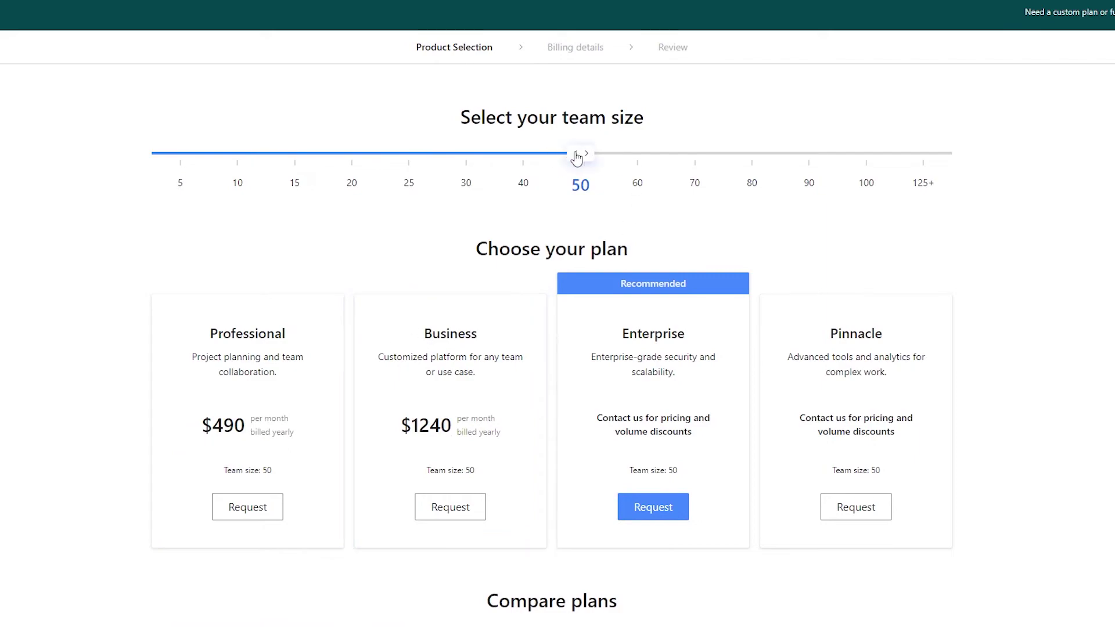
left_click_drag(549, 157, 360, 162)
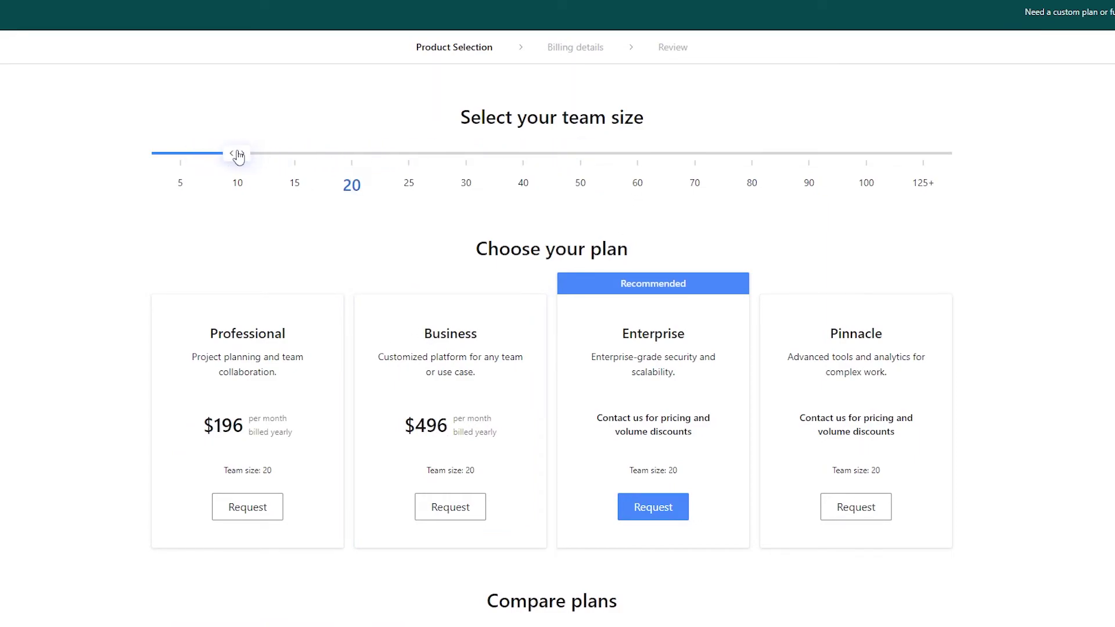
left_click_drag(238, 156, 239, 157)
Review the plan prices, highlighting the Business plan's $248.
scroll(211, 352, "down", 1)
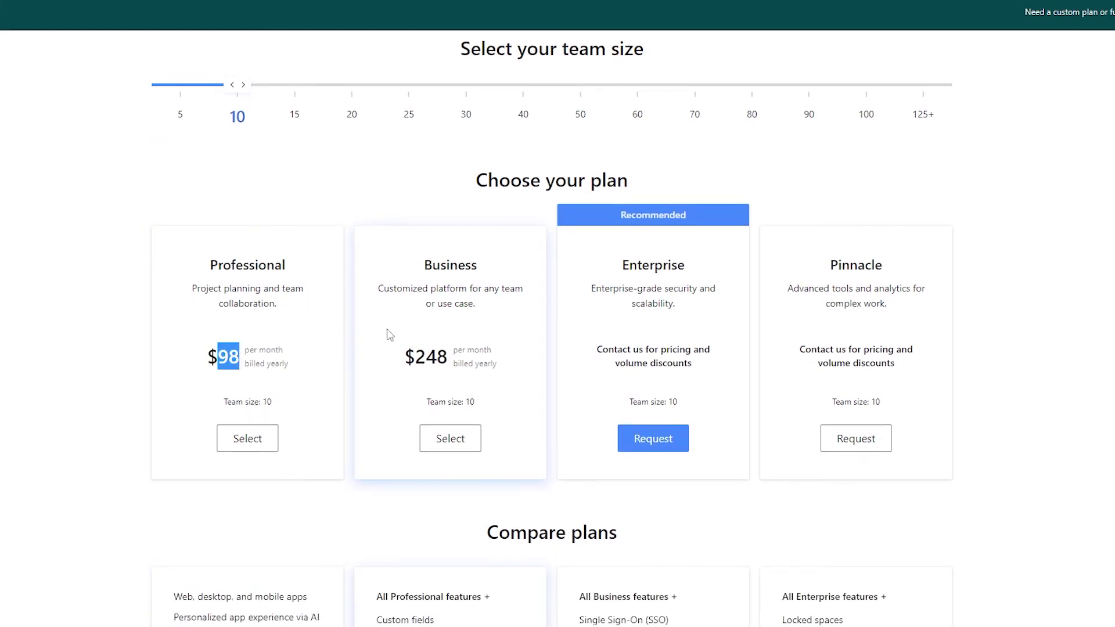
left_click_drag(415, 356, 453, 366)
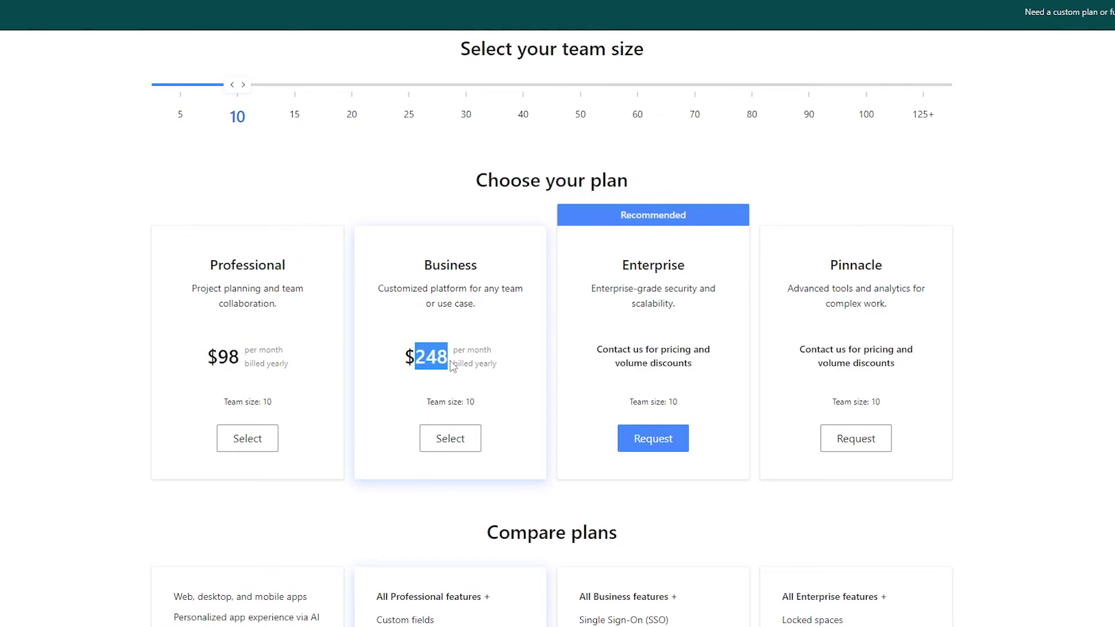
scroll(478, 351, "down", 1)
left_click(480, 434)
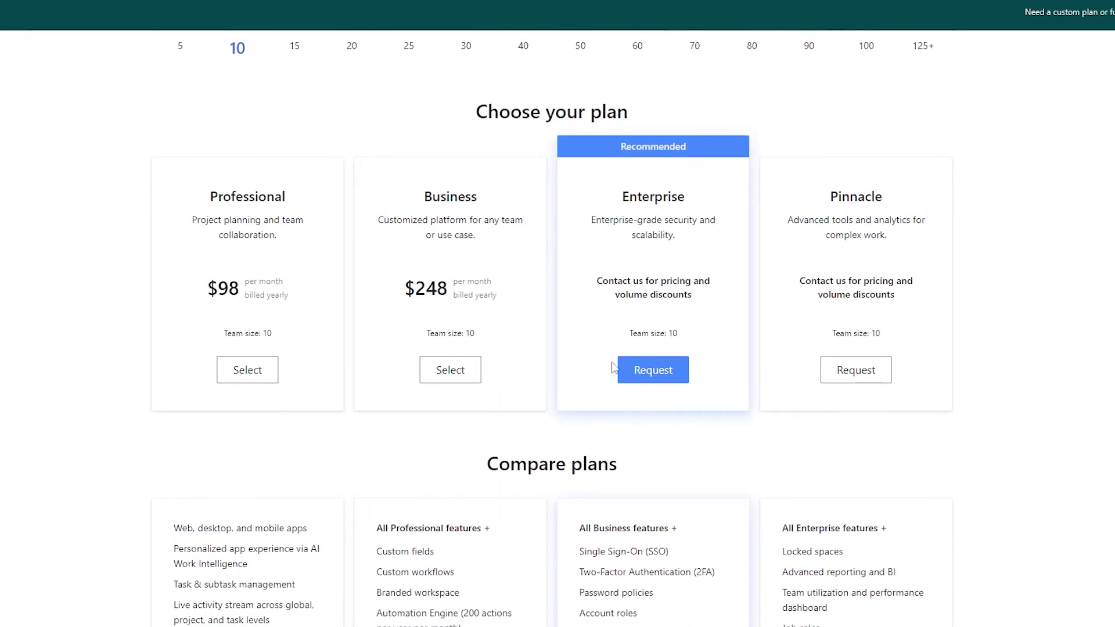
scroll(693, 371, "up", 1)
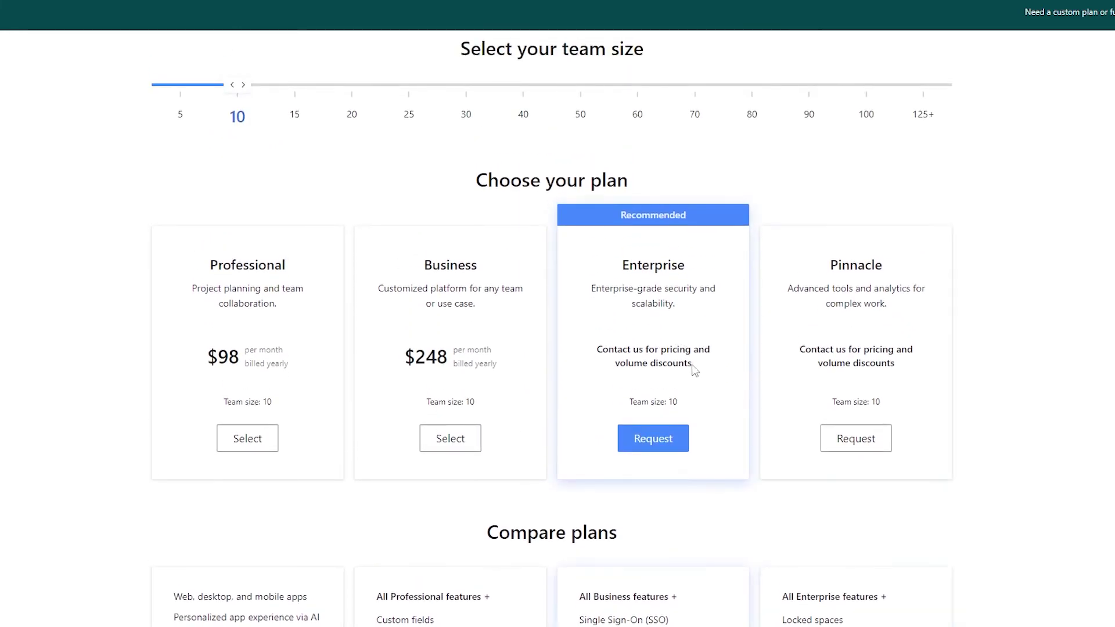
scroll(730, 328, "down", 7)
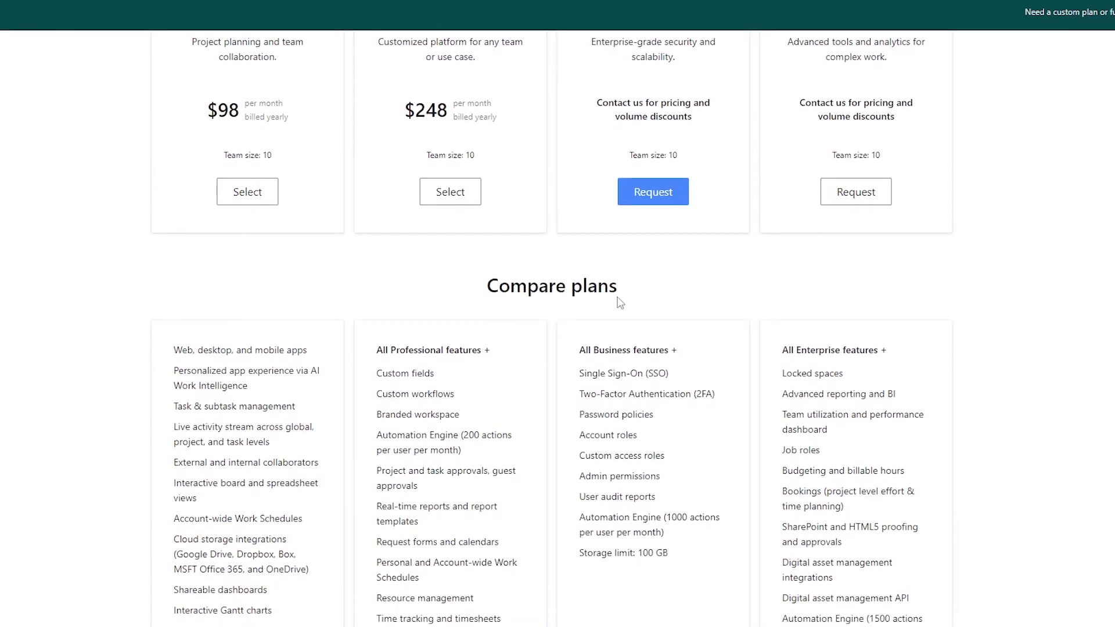
scroll(302, 244, "down", 2)
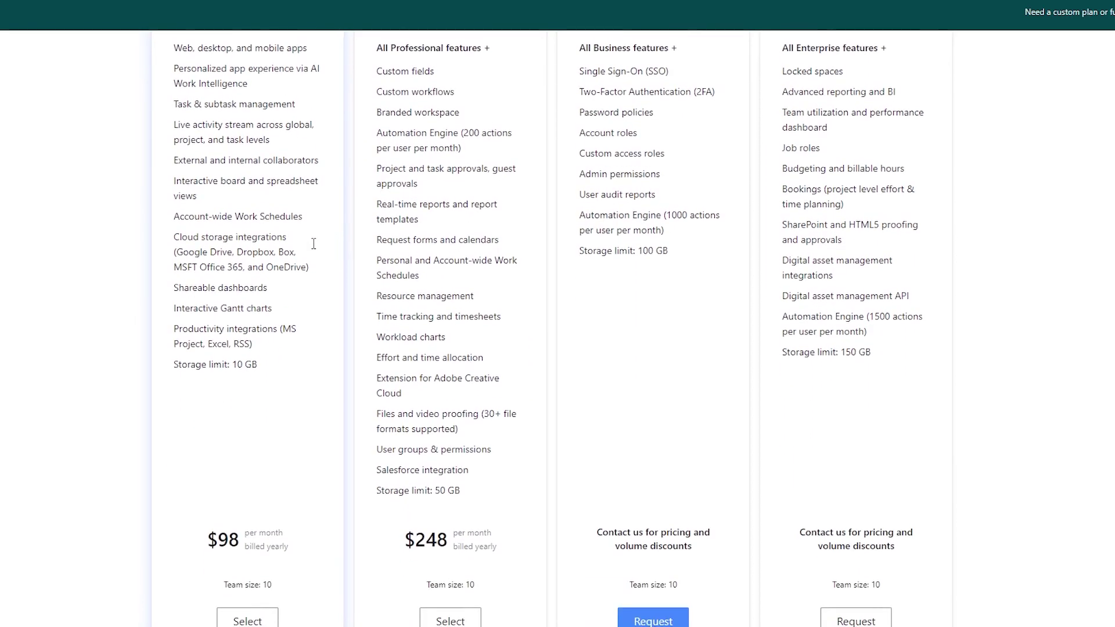
scroll(314, 279, "up", 2)
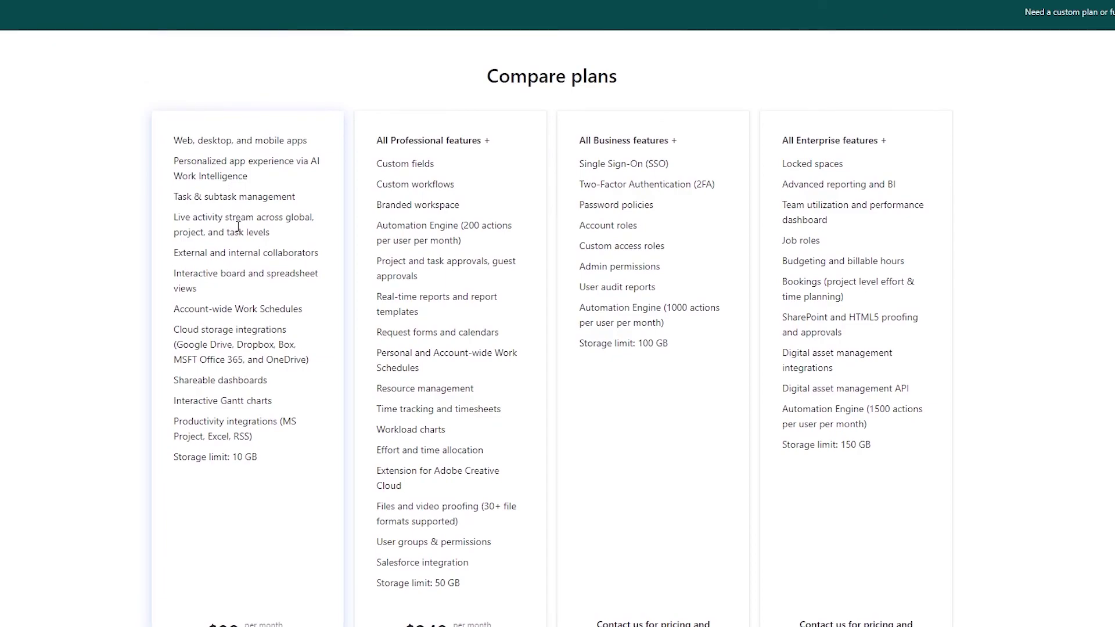
scroll(518, 270, "down", 1)
scroll(474, 367, "up", 6)
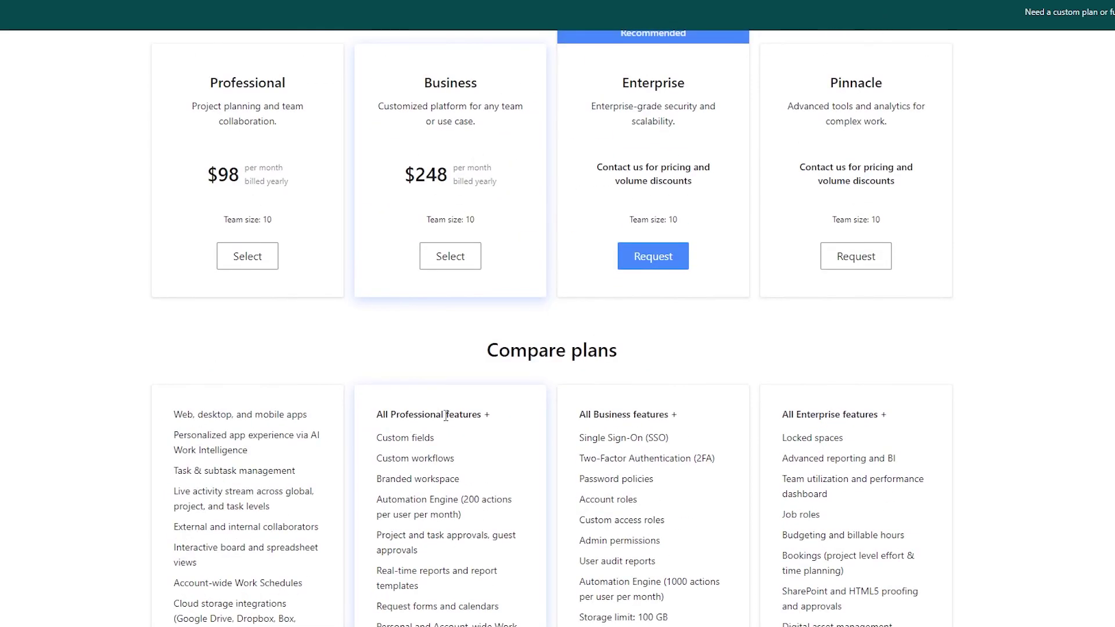
scroll(419, 308, "down", 4)
scroll(419, 308, "down", 2)
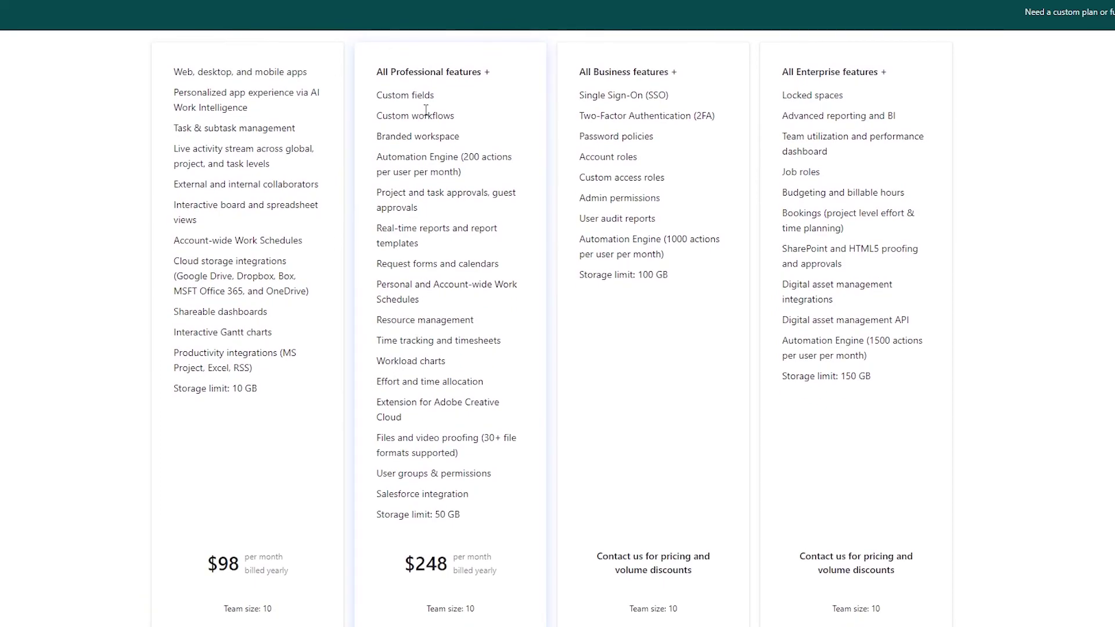
scroll(399, 429, "down", 1)
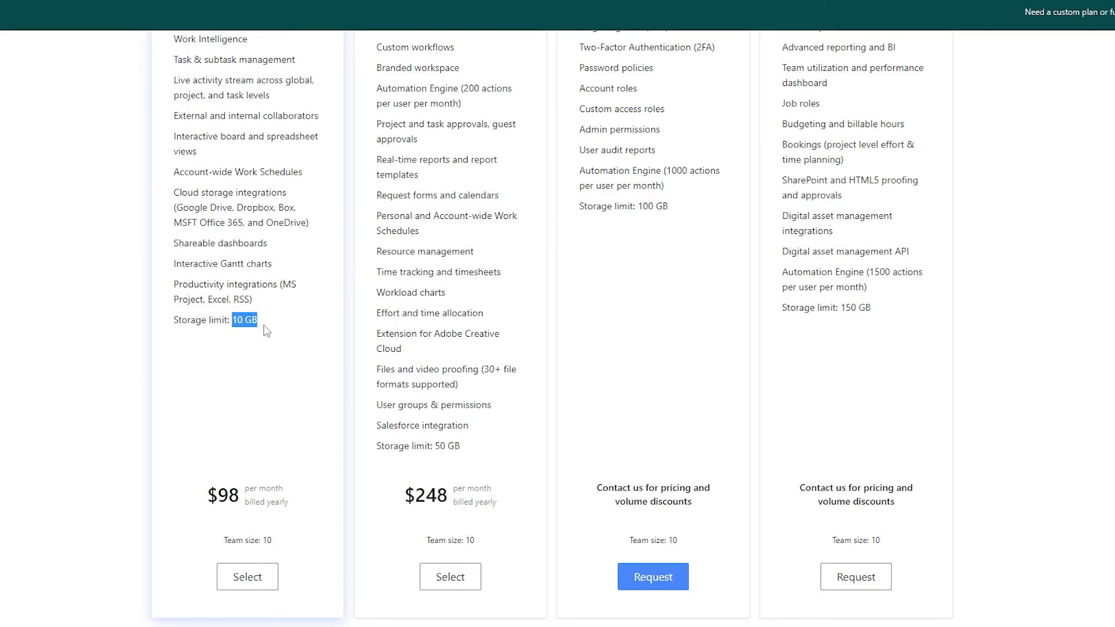
left_click_drag(381, 425, 448, 414)
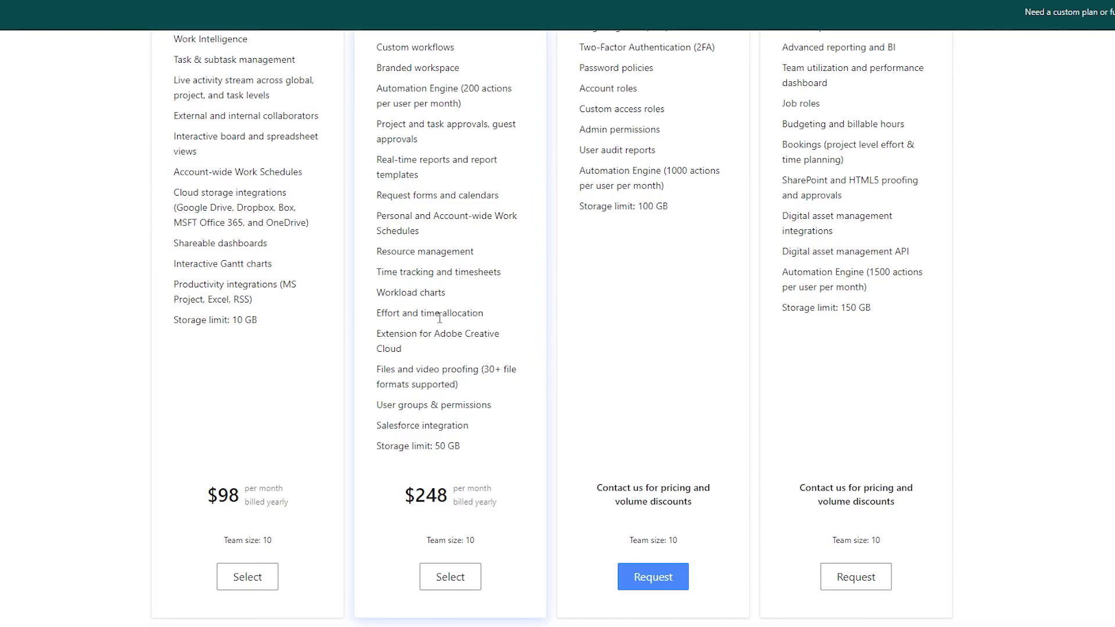
scroll(284, 309, "up", 1)
scroll(212, 265, "up", 2)
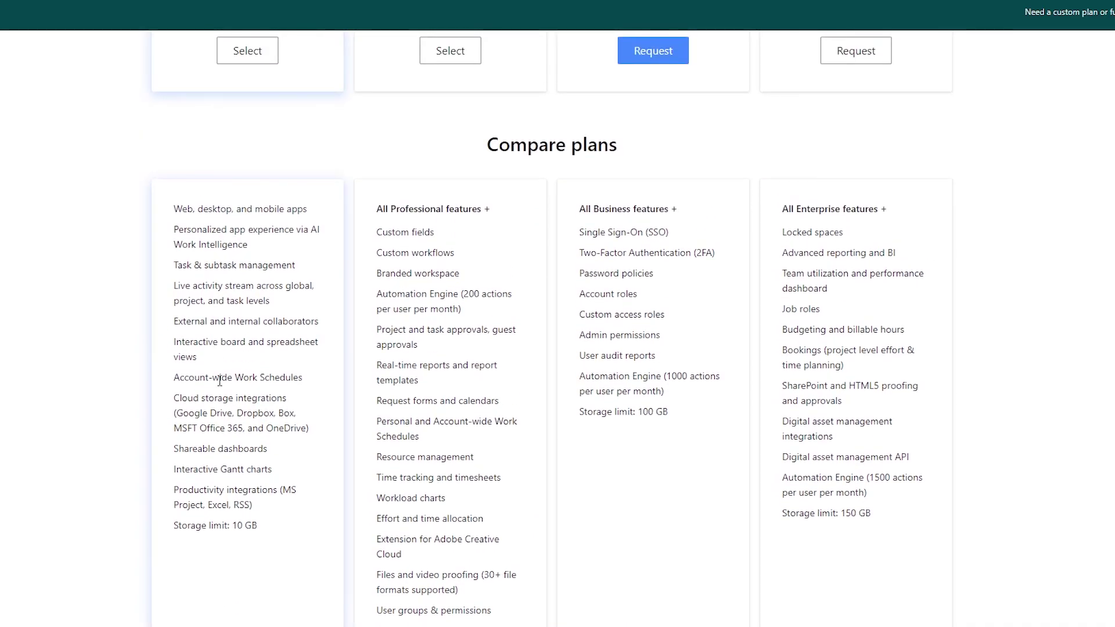
scroll(220, 378, "up", 3)
scroll(226, 418, "down", 3)
scroll(226, 418, "down", 1)
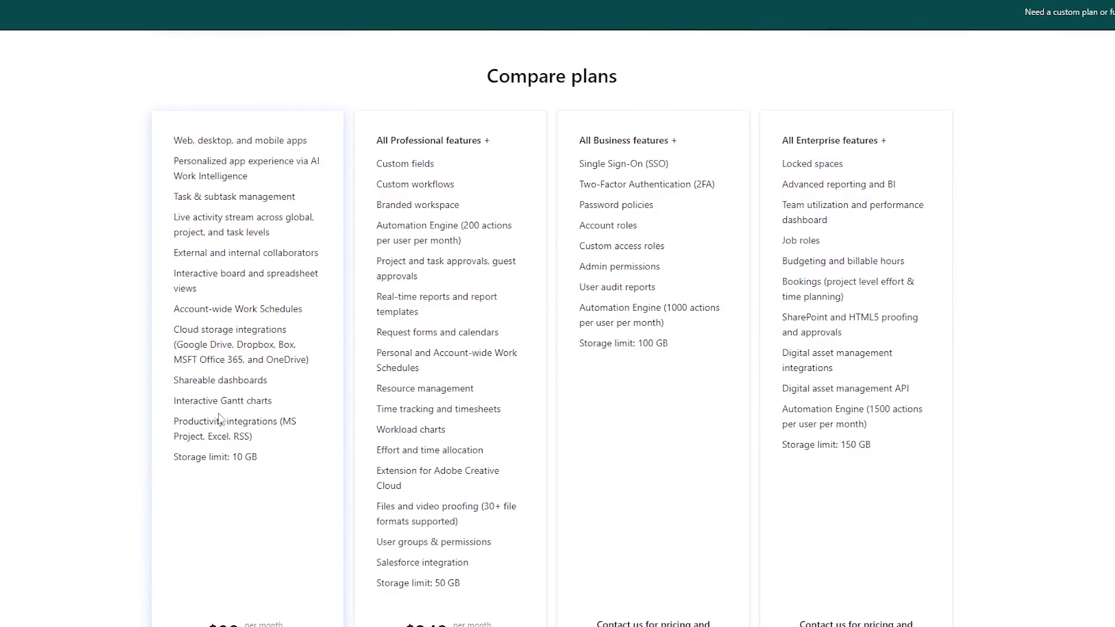
scroll(232, 407, "down", 1)
scroll(473, 270, "down", 1)
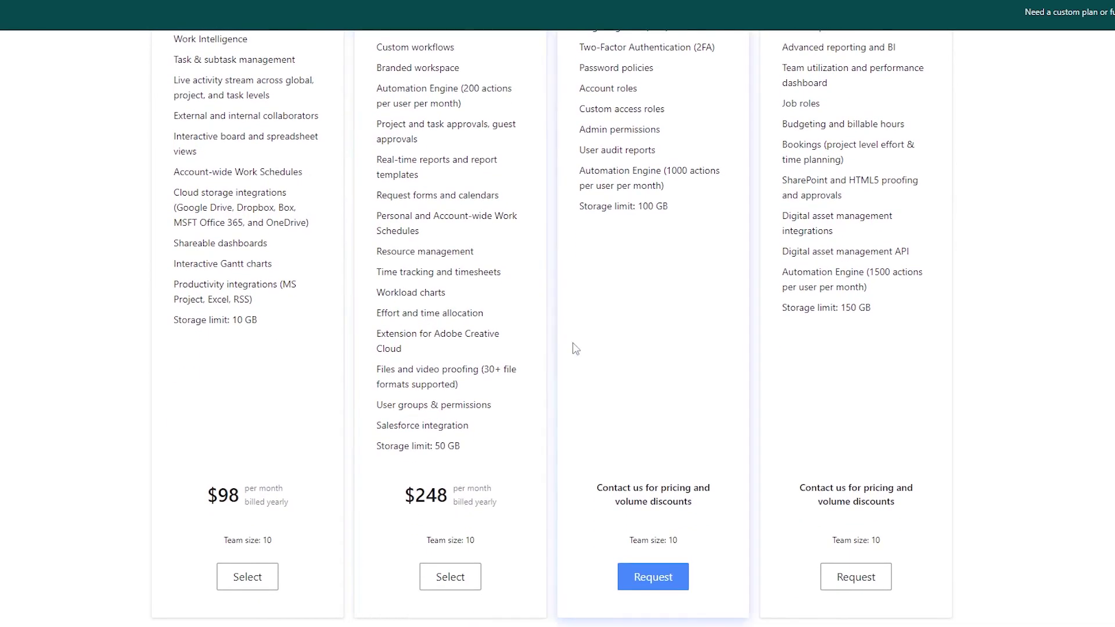
scroll(423, 486, "up", 8)
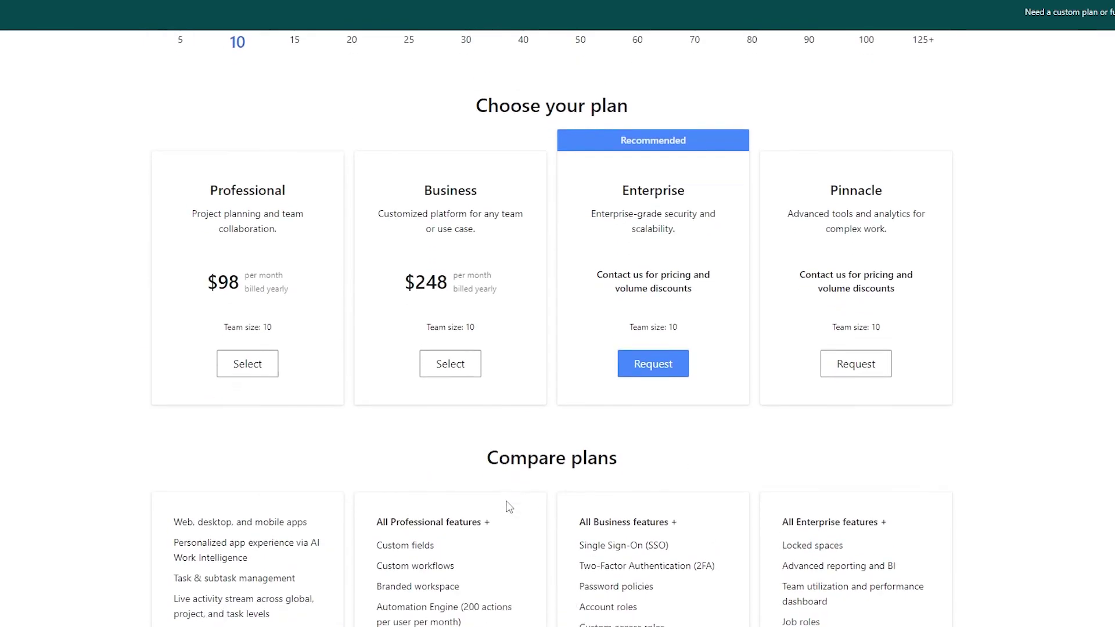
scroll(508, 507, "down", 4)
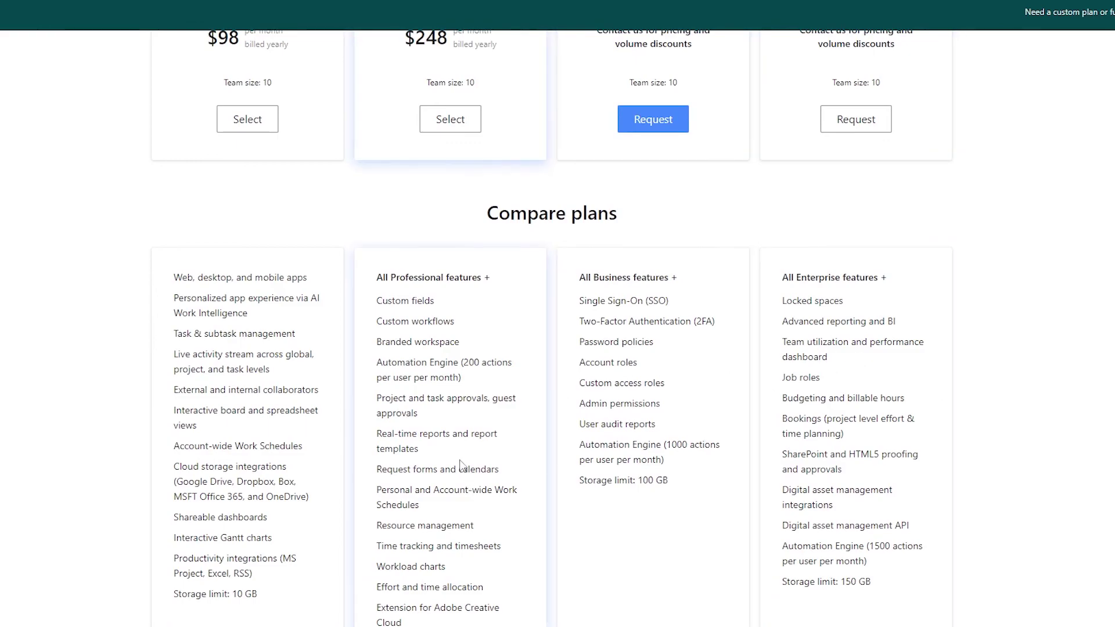
scroll(404, 481, "up", 5)
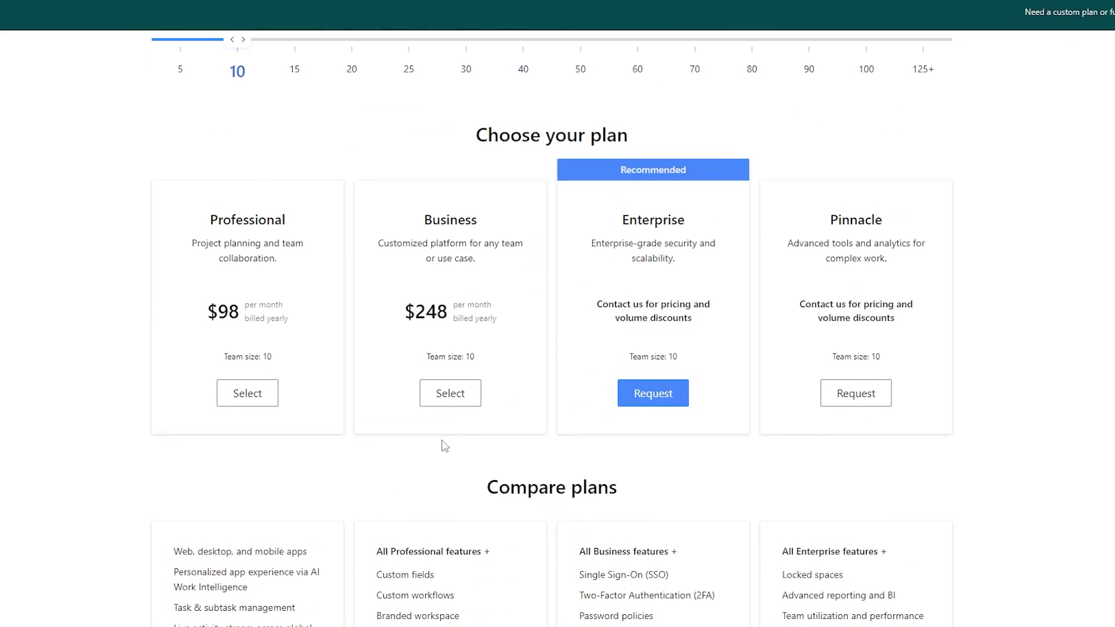